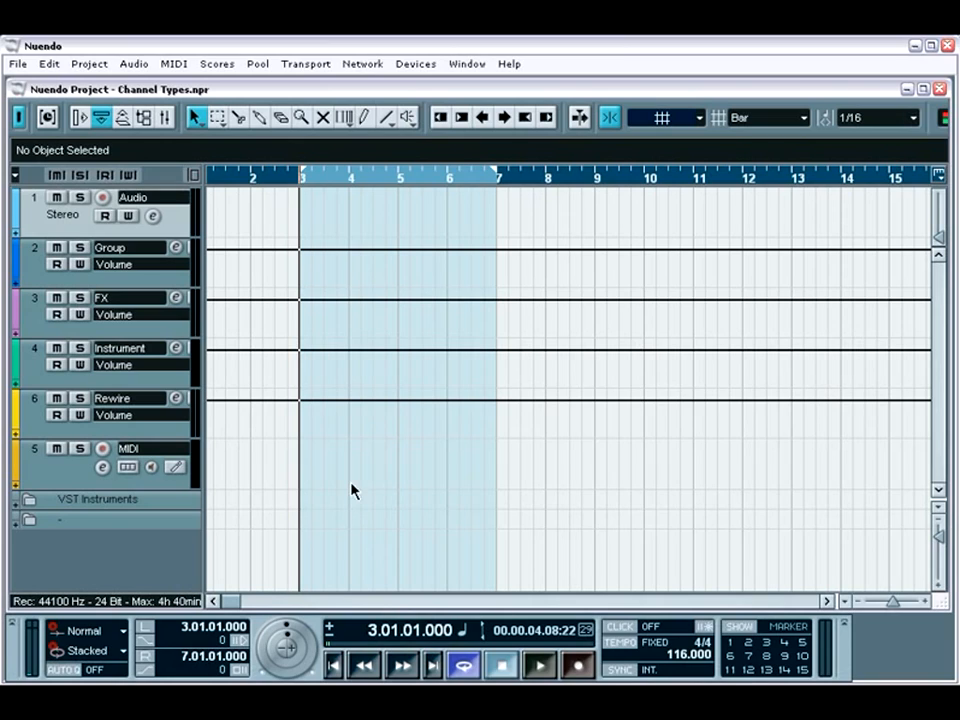
Step: Open the mixer and view the output routing choices of the Audio channel
{"action": "left_click", "coordinate": [167, 118]}
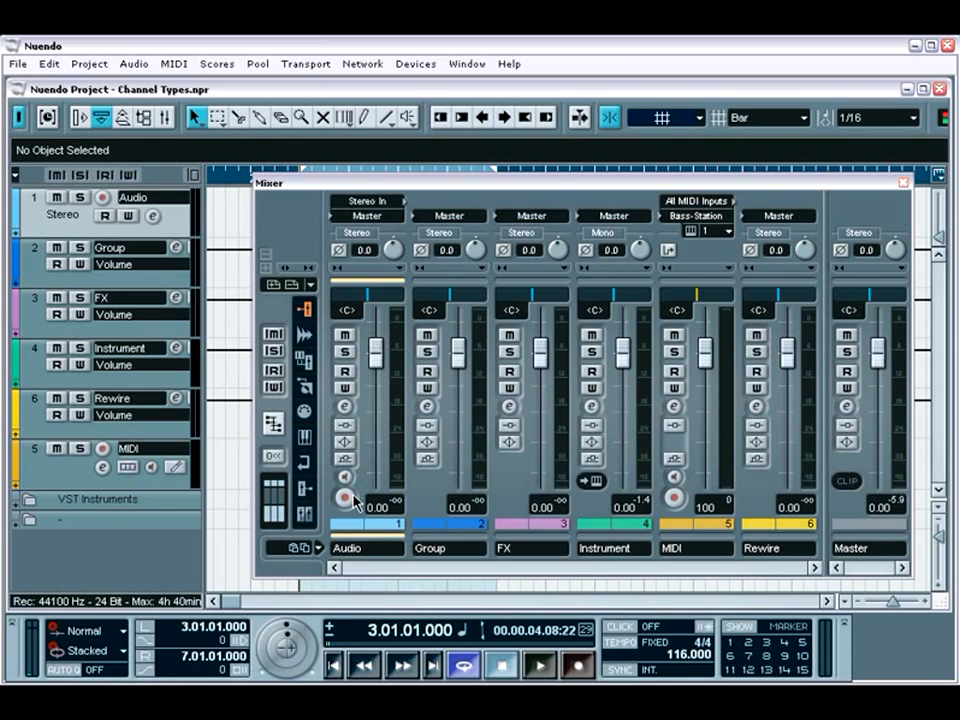
{"action": "left_click", "coordinate": [368, 216]}
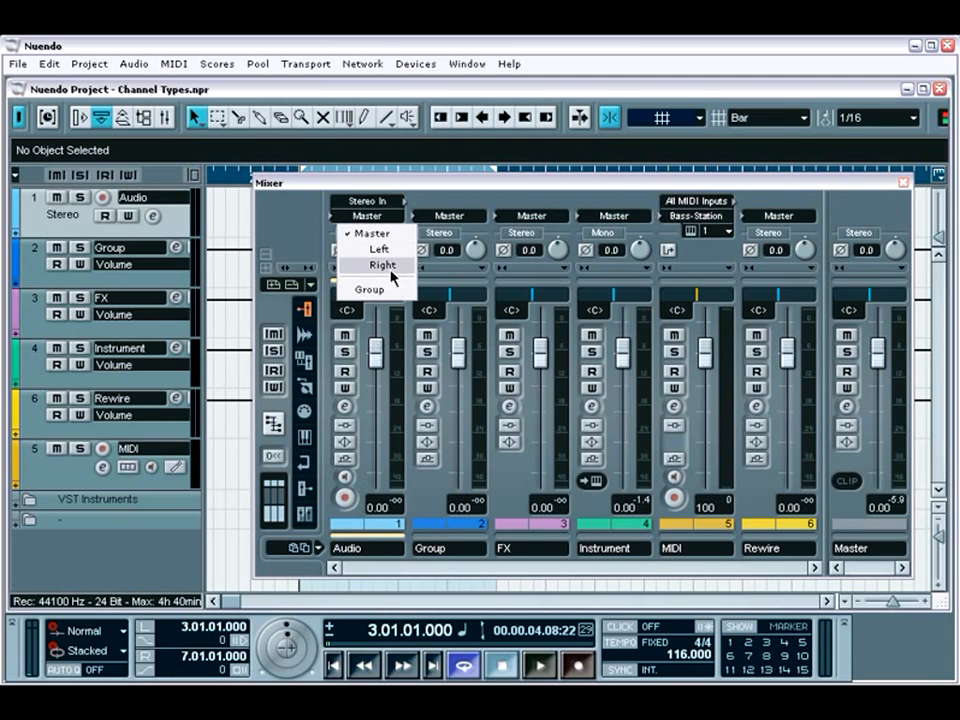
{"action": "left_click", "coordinate": [385, 316]}
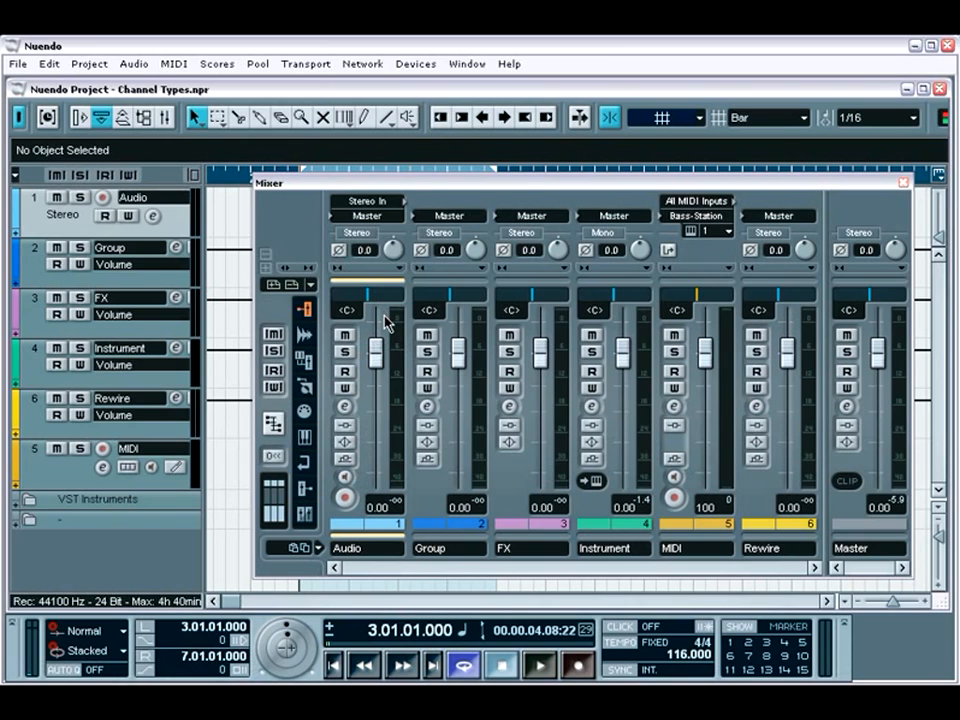
Step: View the destinations available for send 1 in the Audio channel's settings, and close the settings
{"action": "left_click", "coordinate": [344, 406]}
{"action": "left_click", "coordinate": [648, 356]}
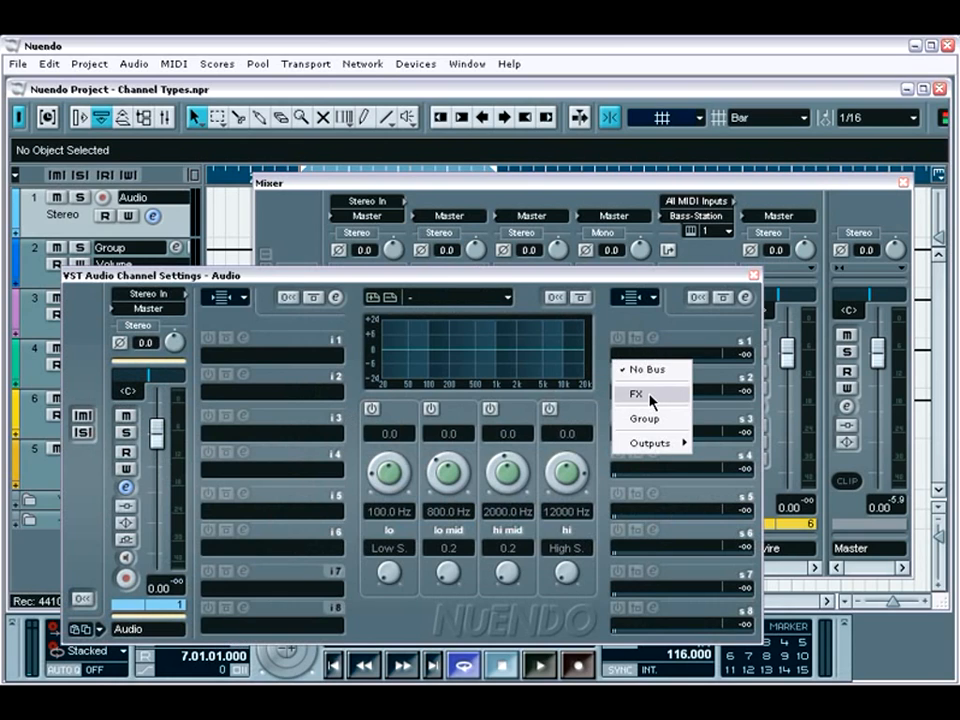
{"action": "left_click", "coordinate": [753, 274]}
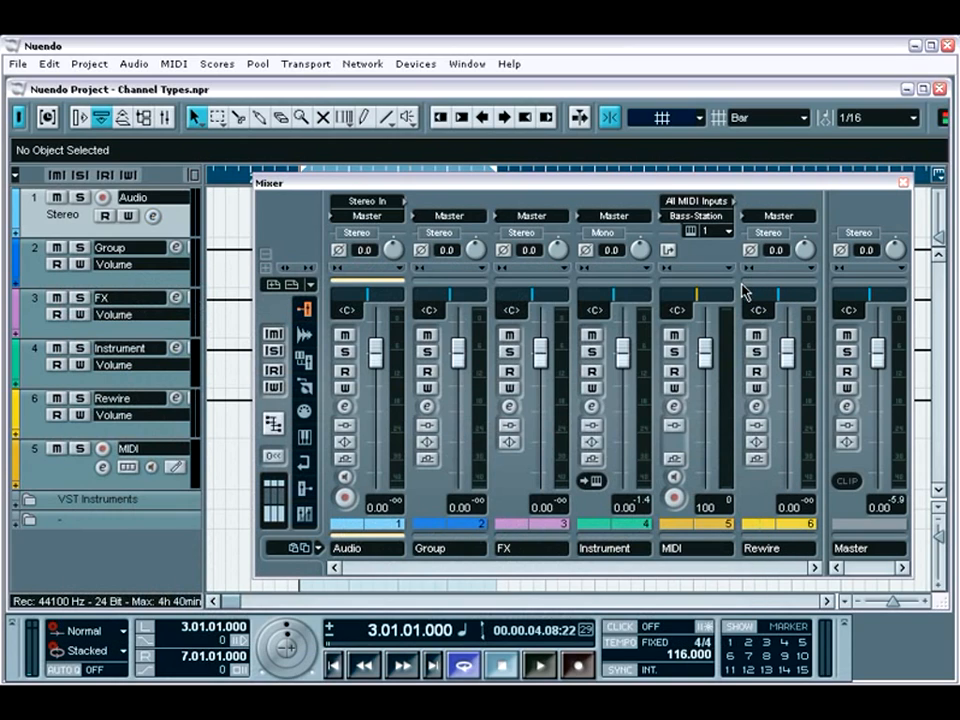
Step: Select the Group channel in the mixer and view its output routing choices
{"action": "left_click", "coordinate": [437, 540]}
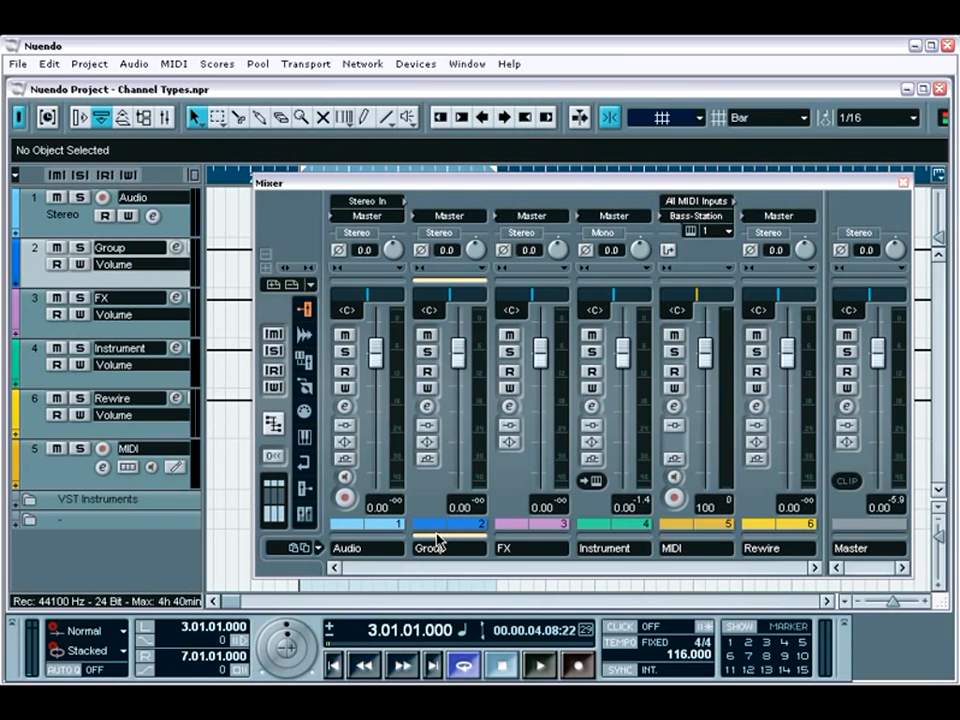
{"action": "left_click", "coordinate": [452, 217]}
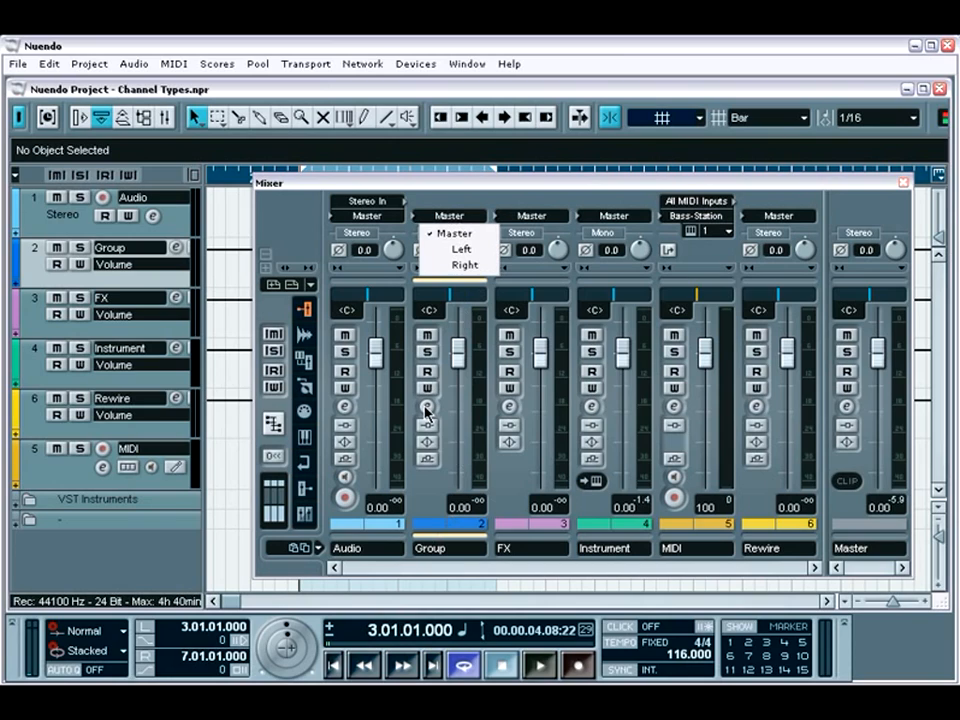
{"action": "left_click", "coordinate": [430, 475]}
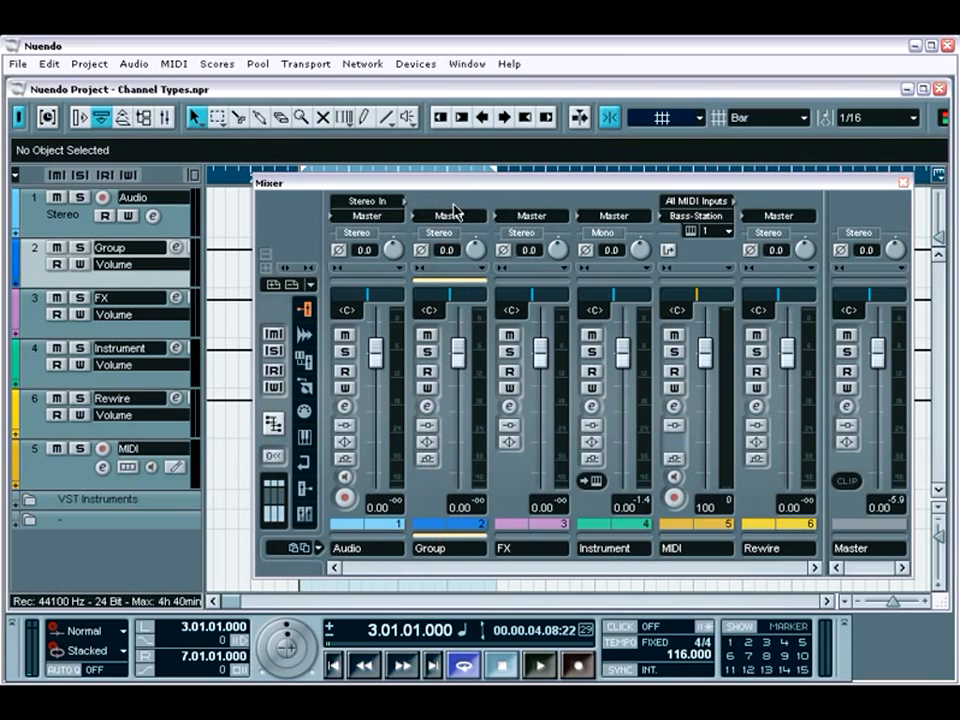
Step: Route the Audio channel's output to Group and return it to Master
{"action": "left_click", "coordinate": [366, 216]}
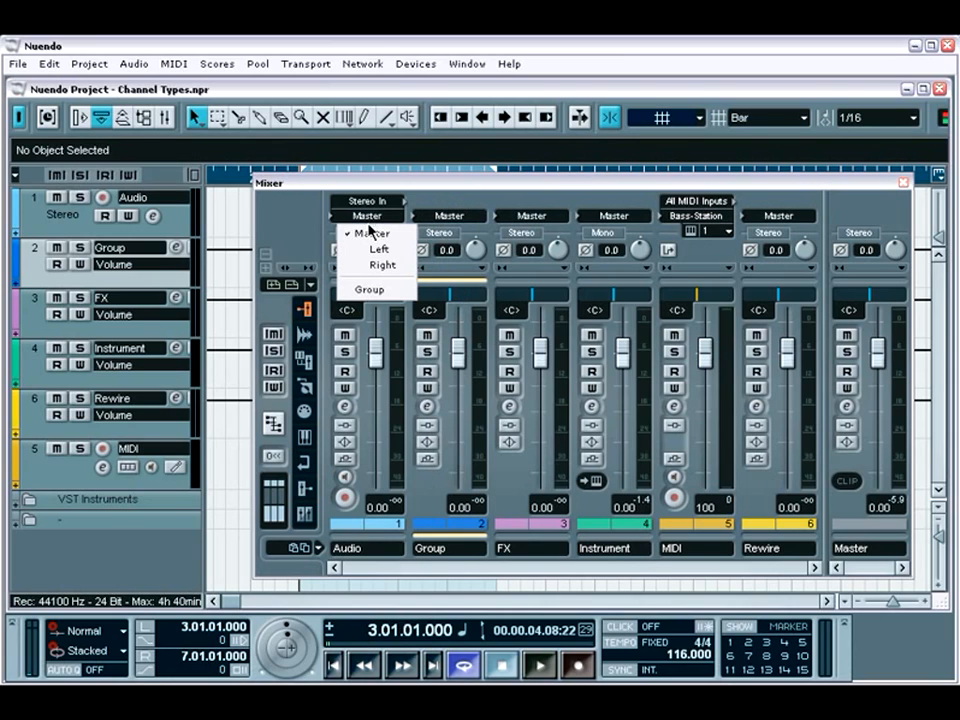
{"action": "left_click", "coordinate": [368, 290]}
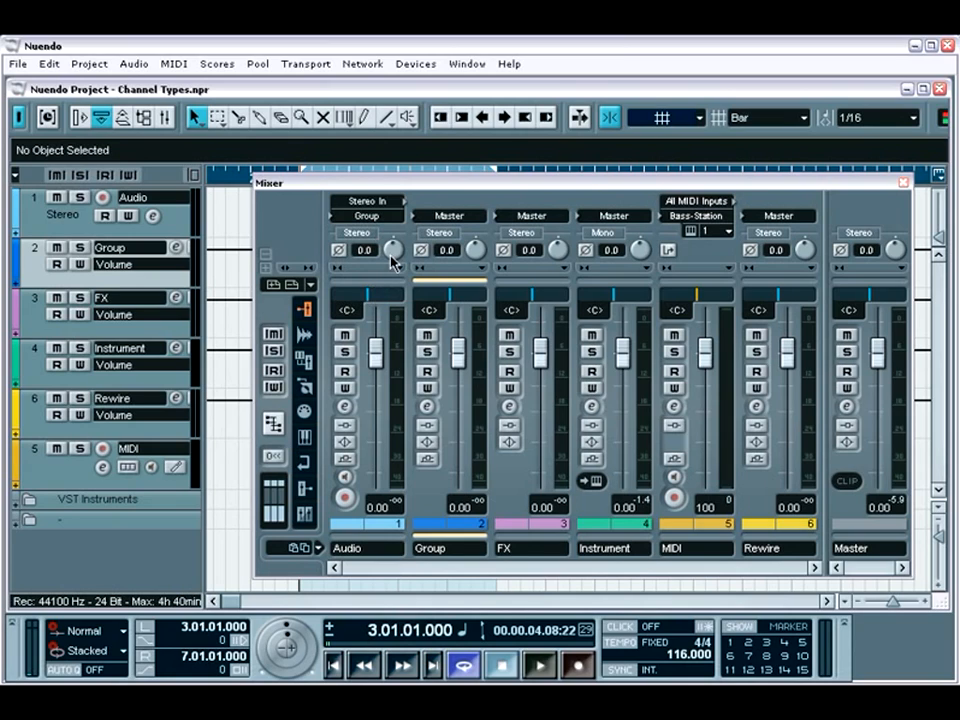
{"action": "left_click", "coordinate": [366, 216]}
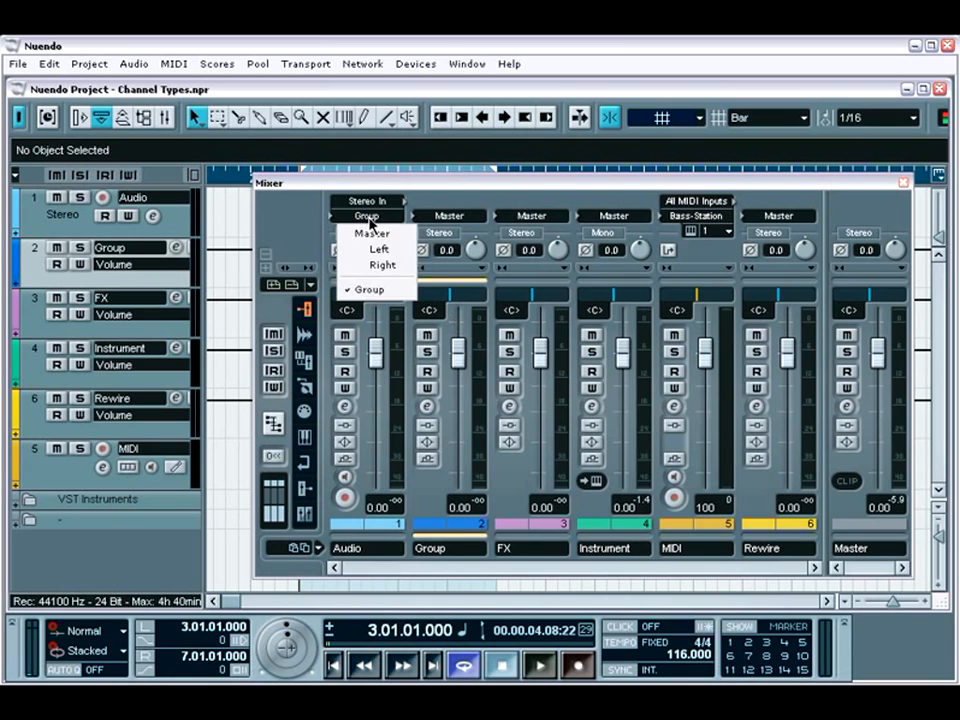
{"action": "left_click", "coordinate": [371, 233]}
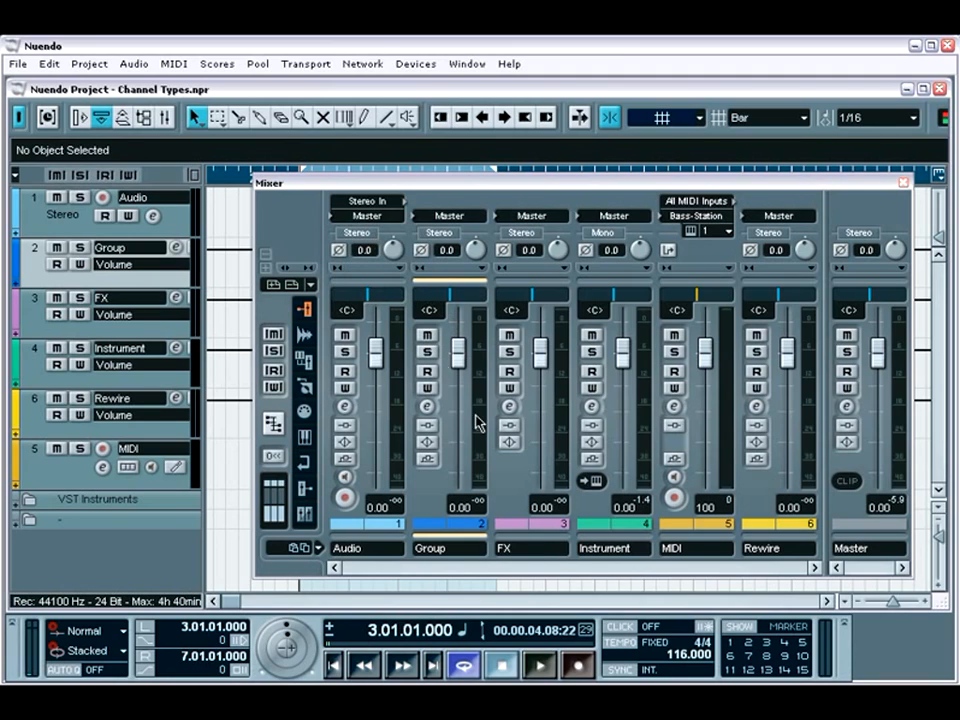
Step: Select the FX channel and examine its channel settings and its output routing choices
{"action": "left_click", "coordinate": [533, 540]}
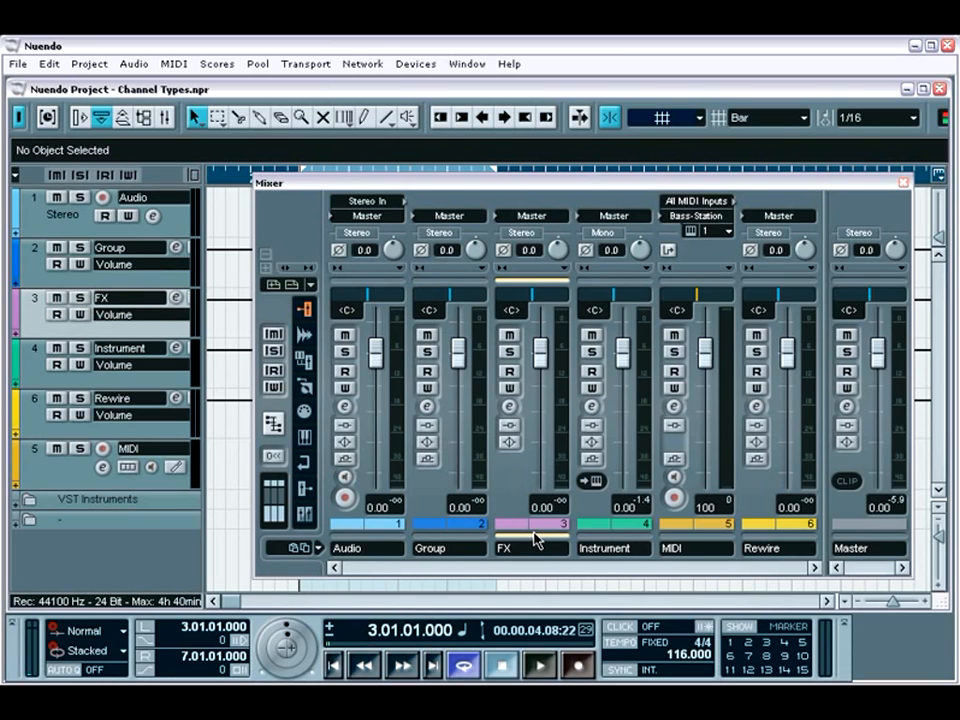
{"action": "left_click", "coordinate": [510, 407]}
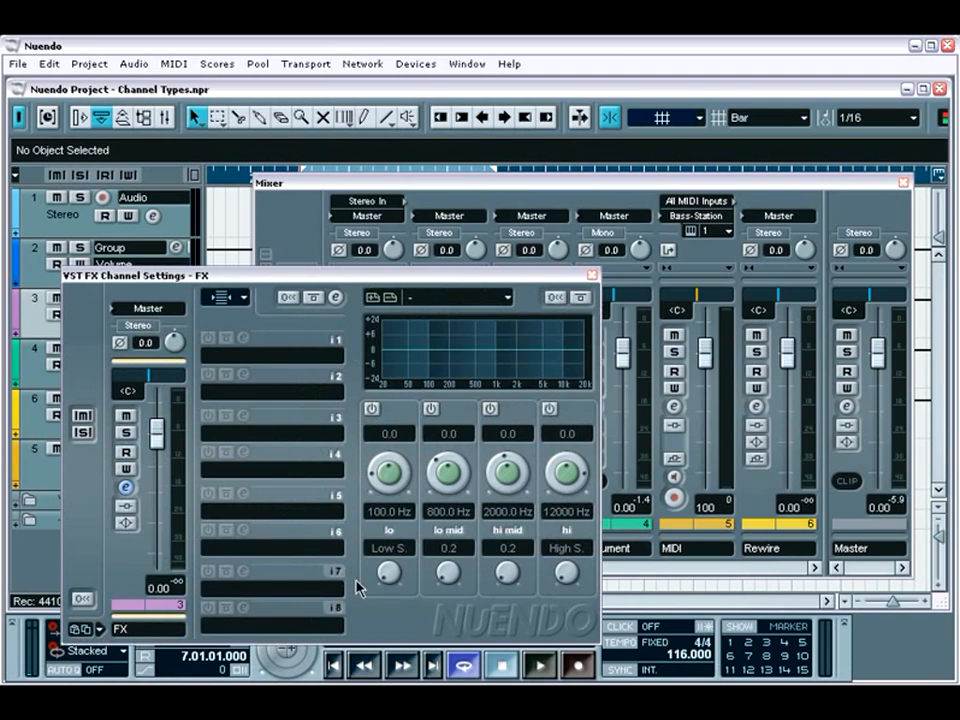
{"action": "left_click", "coordinate": [591, 275]}
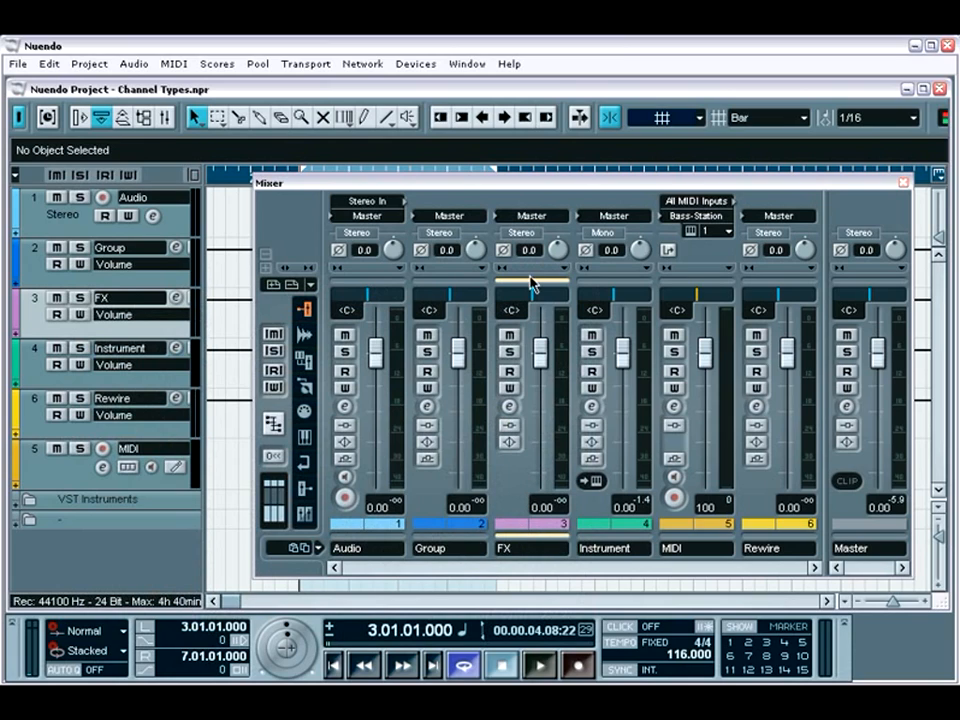
{"action": "left_click", "coordinate": [530, 216]}
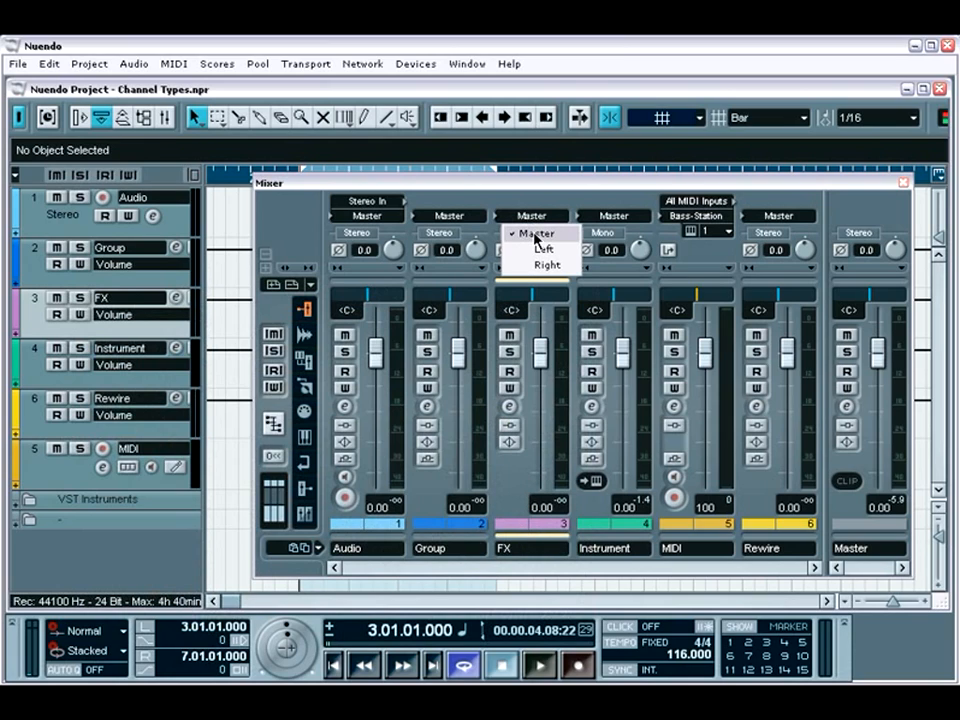
{"action": "left_click", "coordinate": [523, 483]}
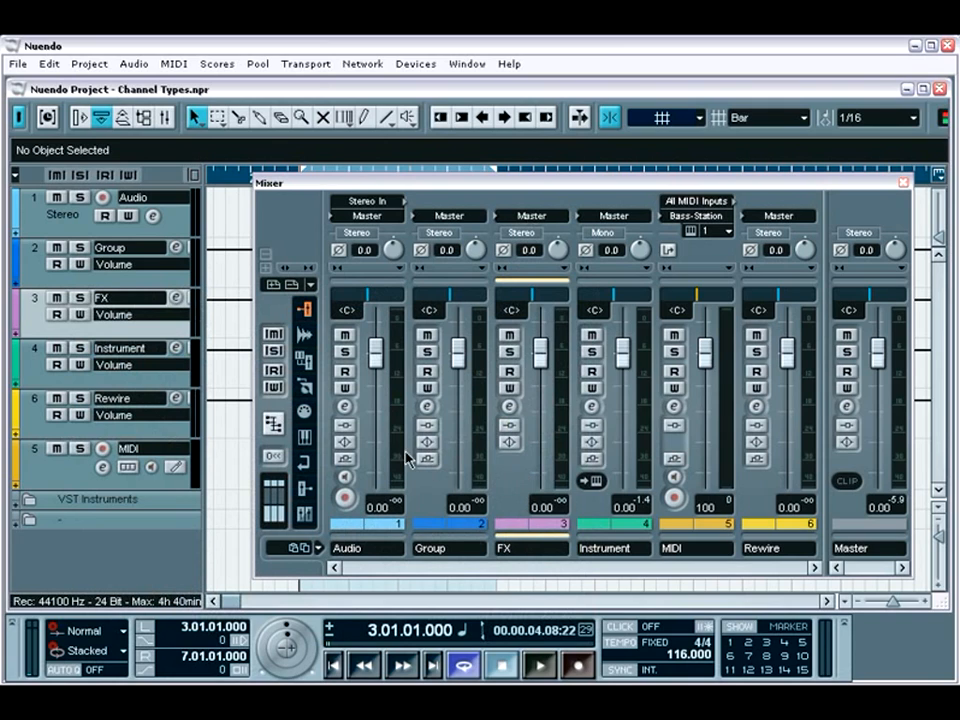
Step: Check in the Audio channel's settings that the FX channel can be chosen as the send 1 destination
{"action": "left_click", "coordinate": [344, 405]}
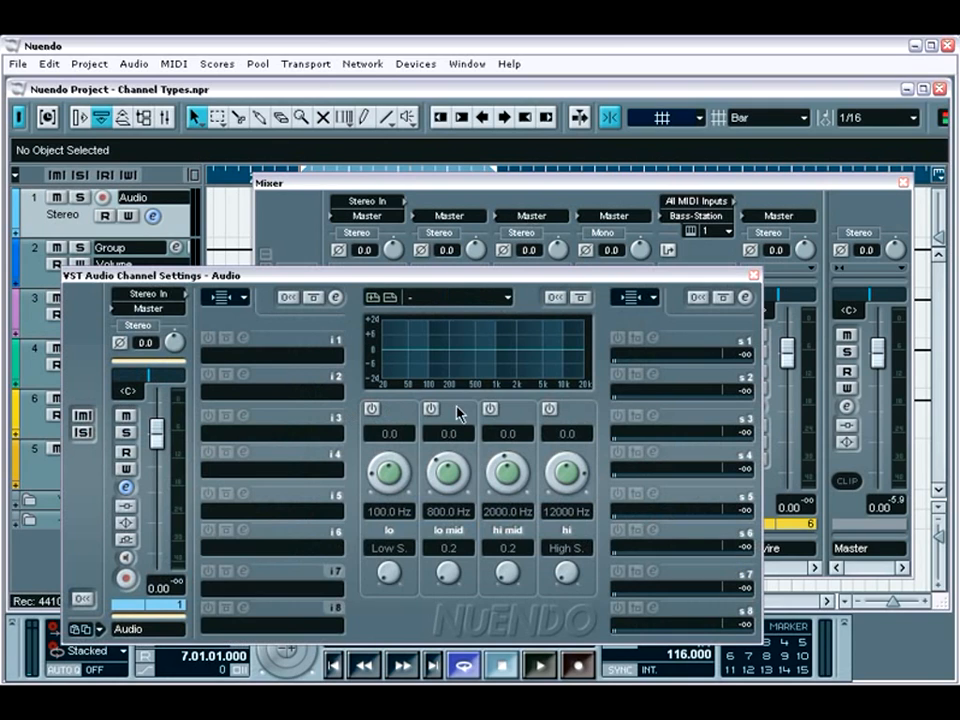
{"action": "left_click", "coordinate": [646, 357]}
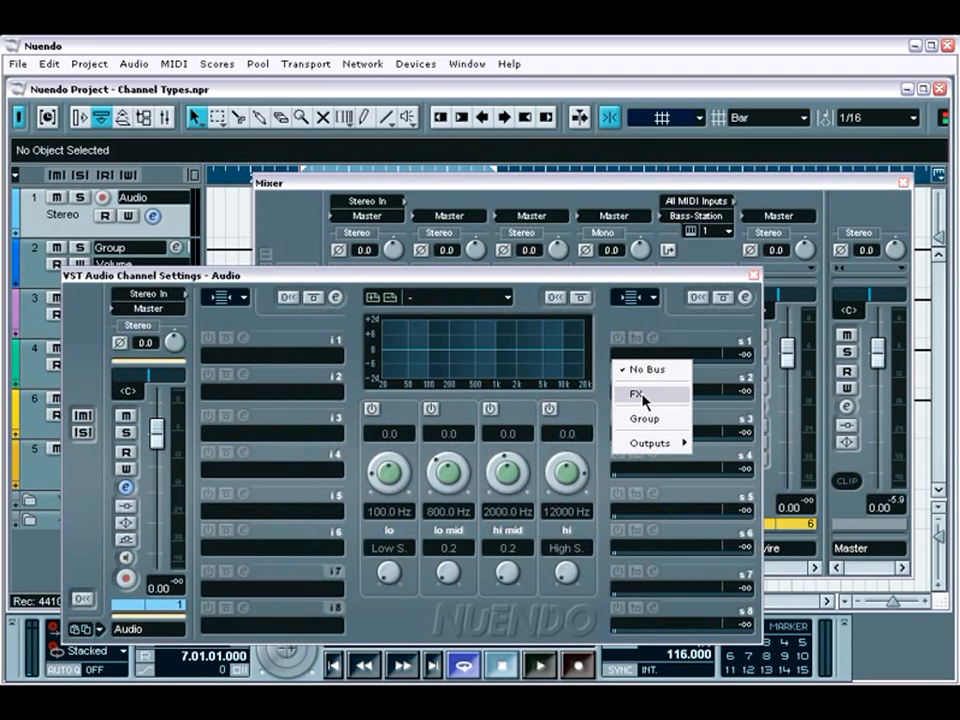
{"action": "left_click", "coordinate": [754, 274]}
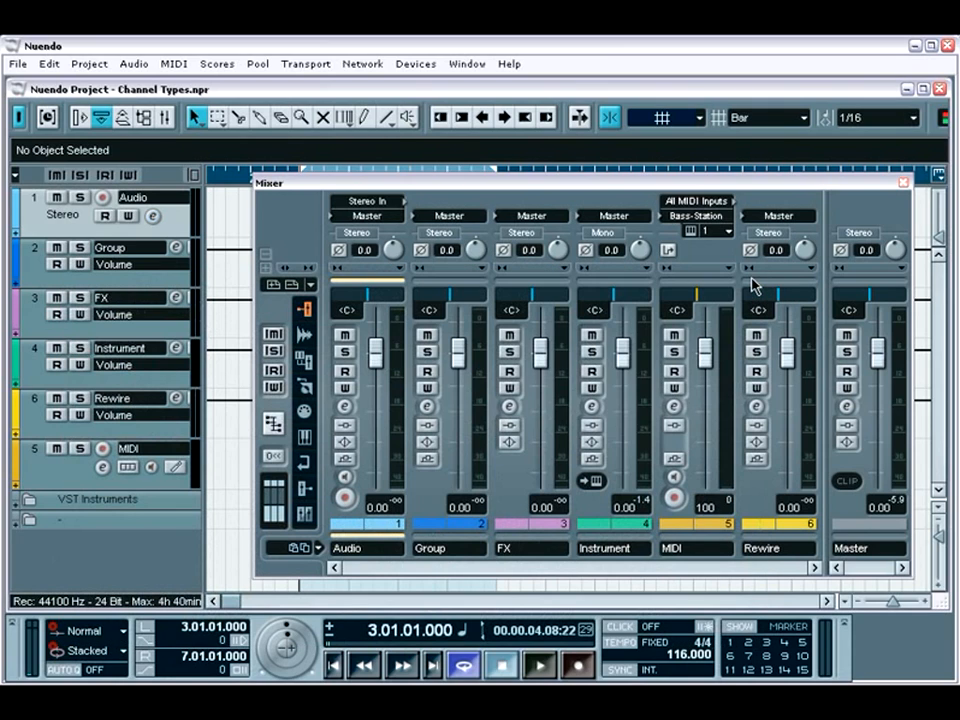
Step: Select the Instrument channel and examine the VST Instruments rack and the channel's settings
{"action": "left_click", "coordinate": [607, 537]}
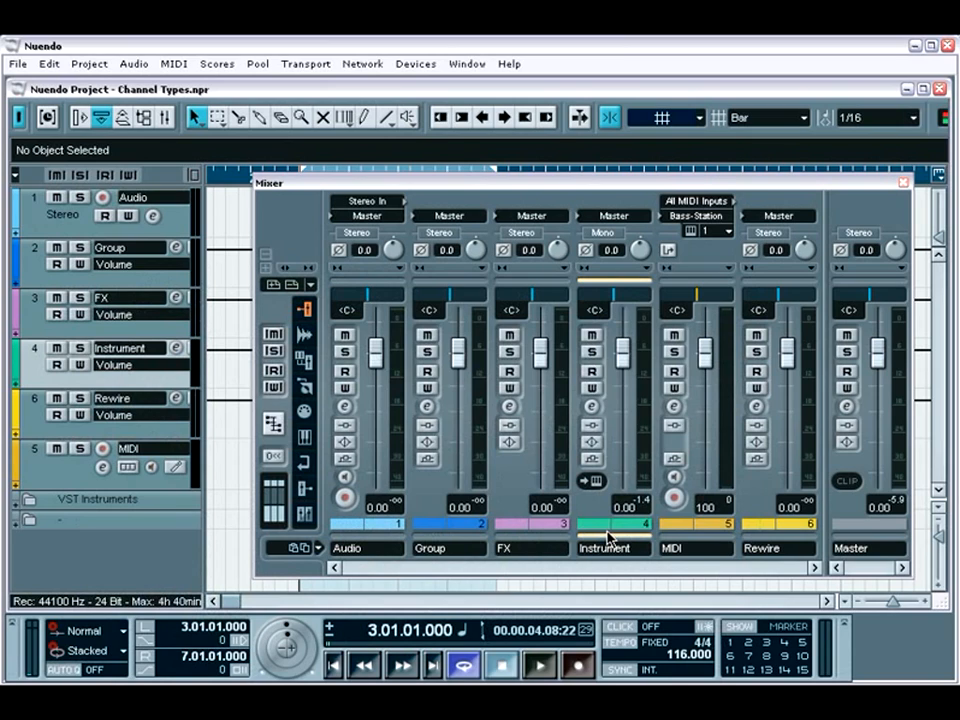
{"action": "key", "text": "F11"}
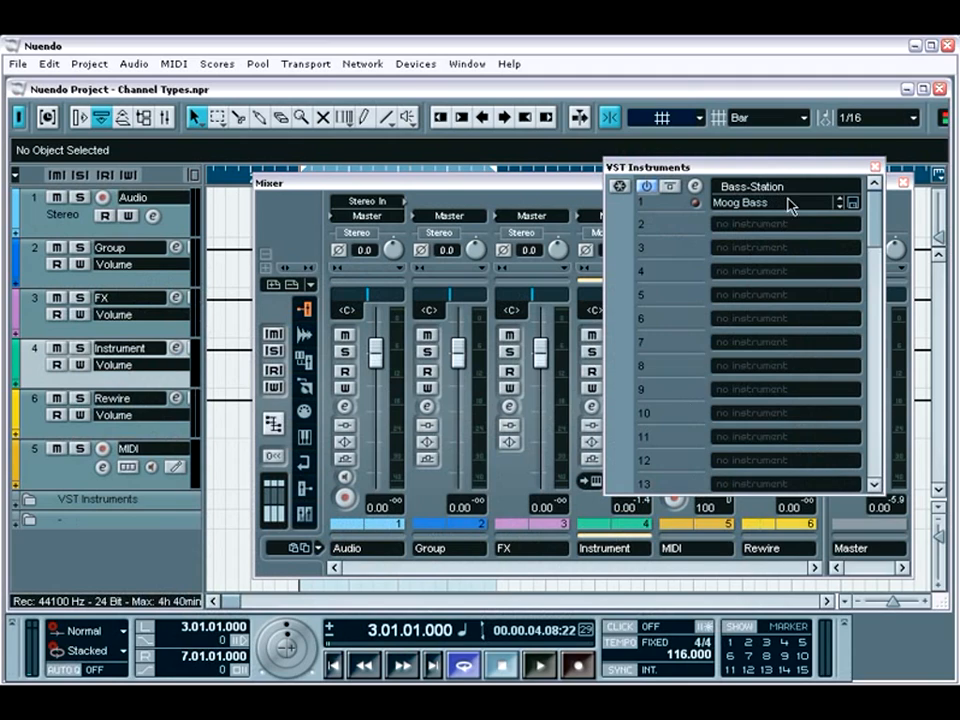
{"action": "left_click", "coordinate": [875, 167]}
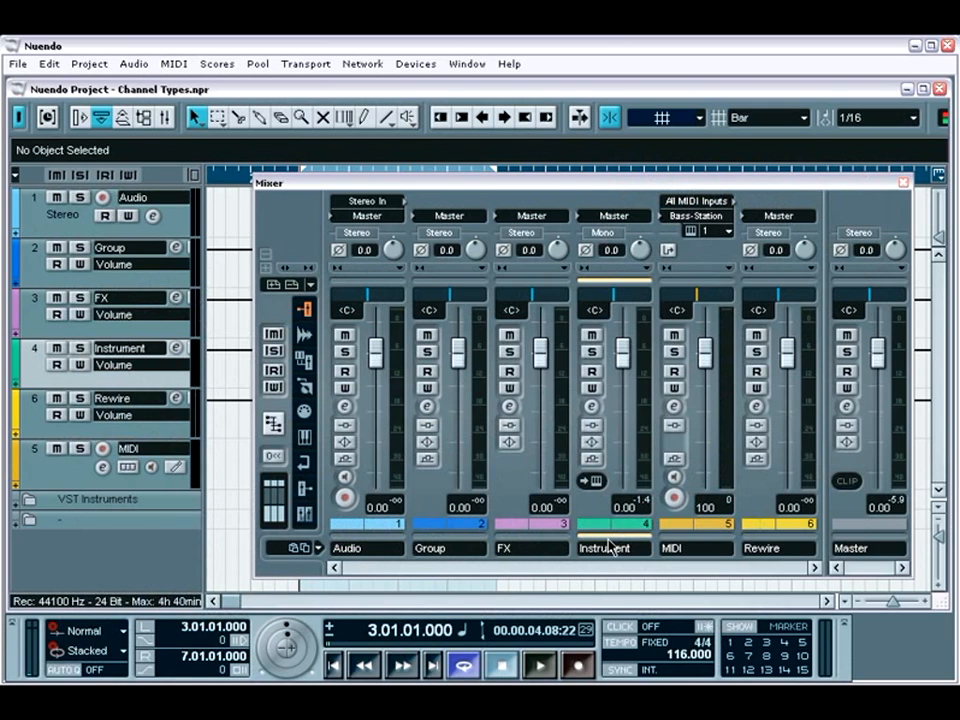
{"action": "left_click", "coordinate": [593, 407]}
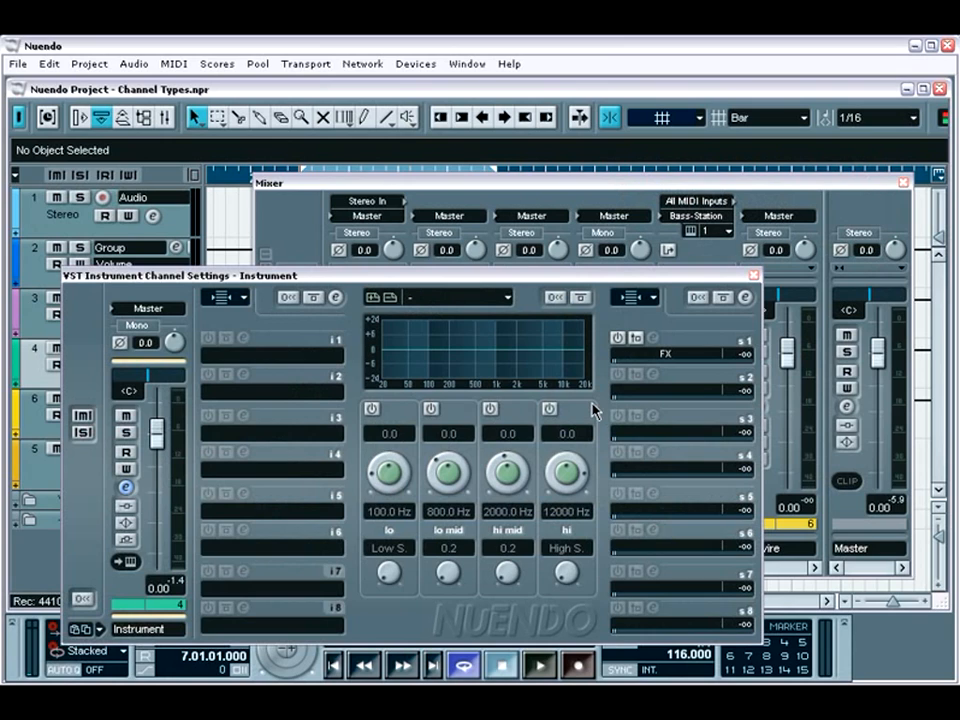
{"action": "left_click", "coordinate": [754, 274]}
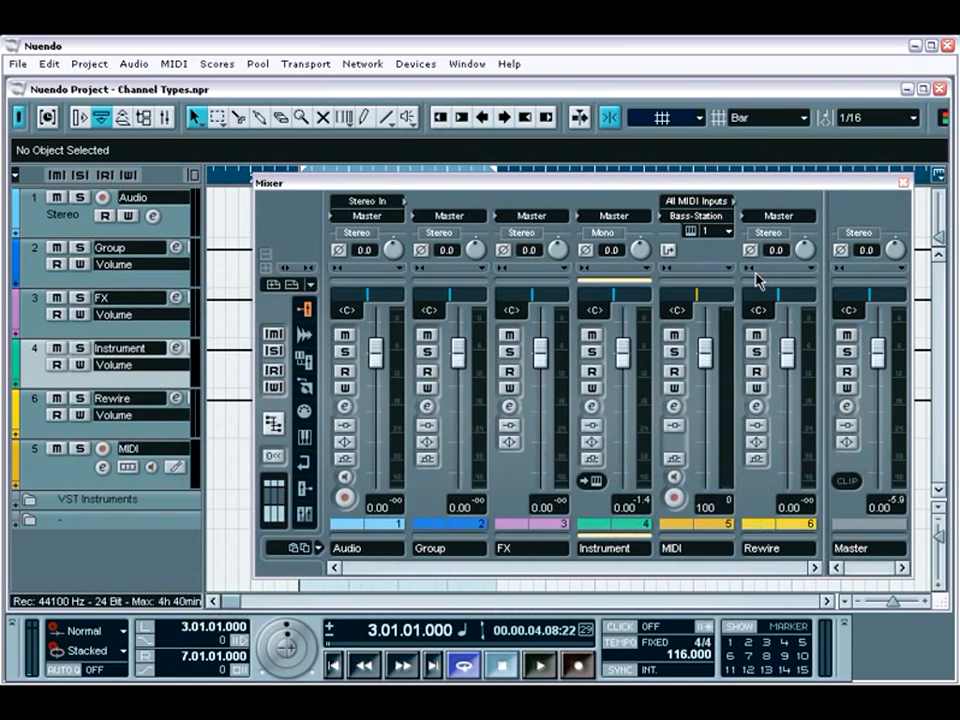
Step: Open the Bass-Station editor from the Instrument channel, view the whole instrument interface, and close it
{"action": "left_click", "coordinate": [591, 483]}
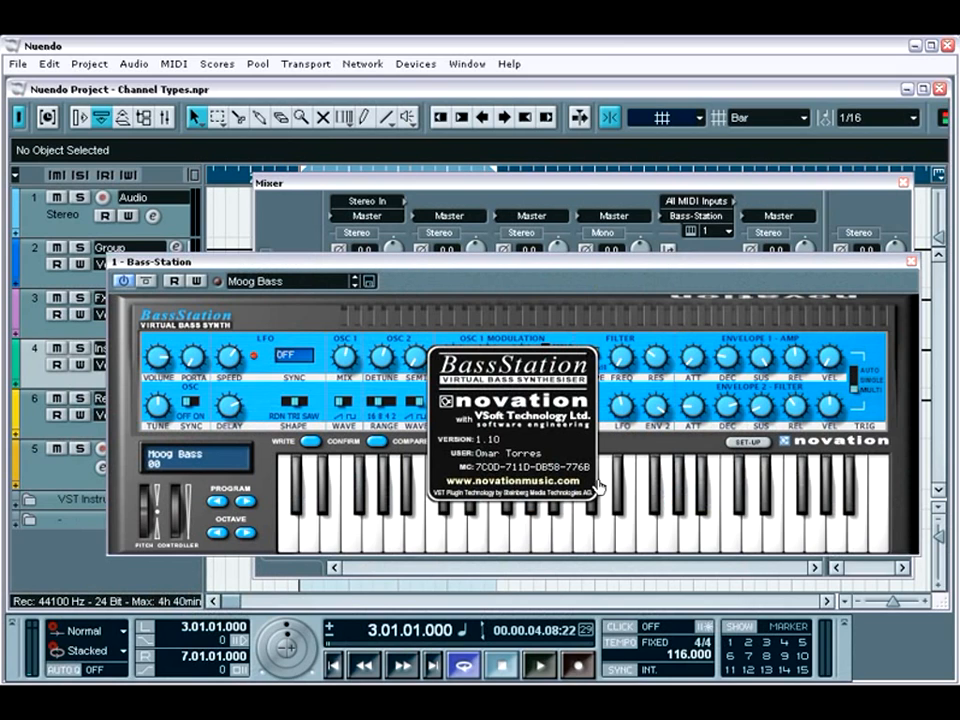
{"action": "left_click", "coordinate": [606, 476]}
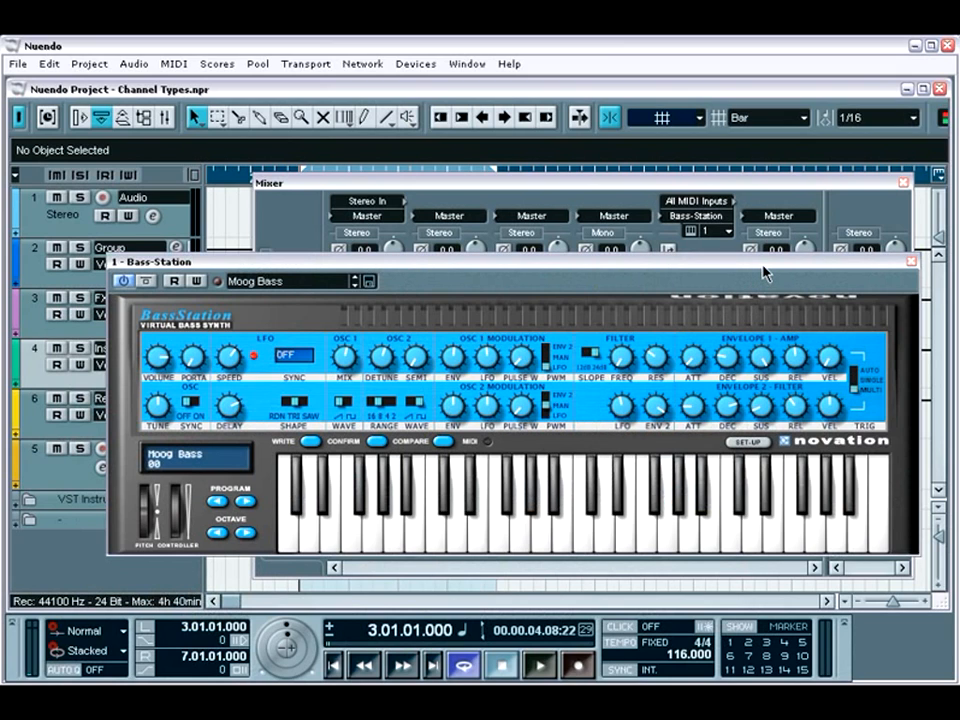
{"action": "left_click_drag", "start_coordinate": [760, 272], "coordinate": [706, 222]}
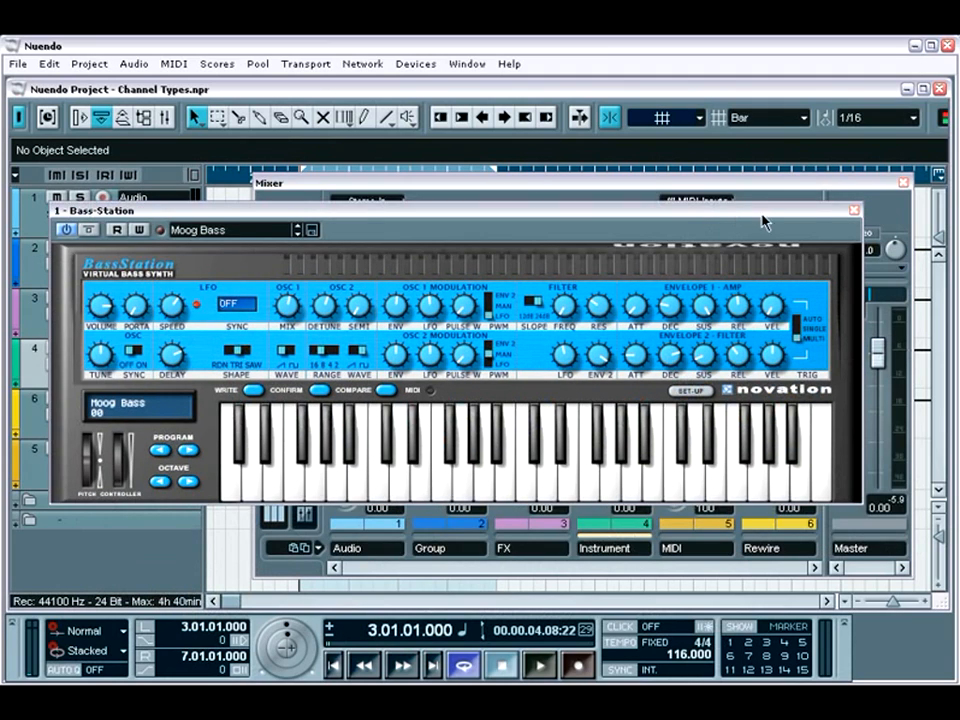
{"action": "left_click", "coordinate": [853, 212]}
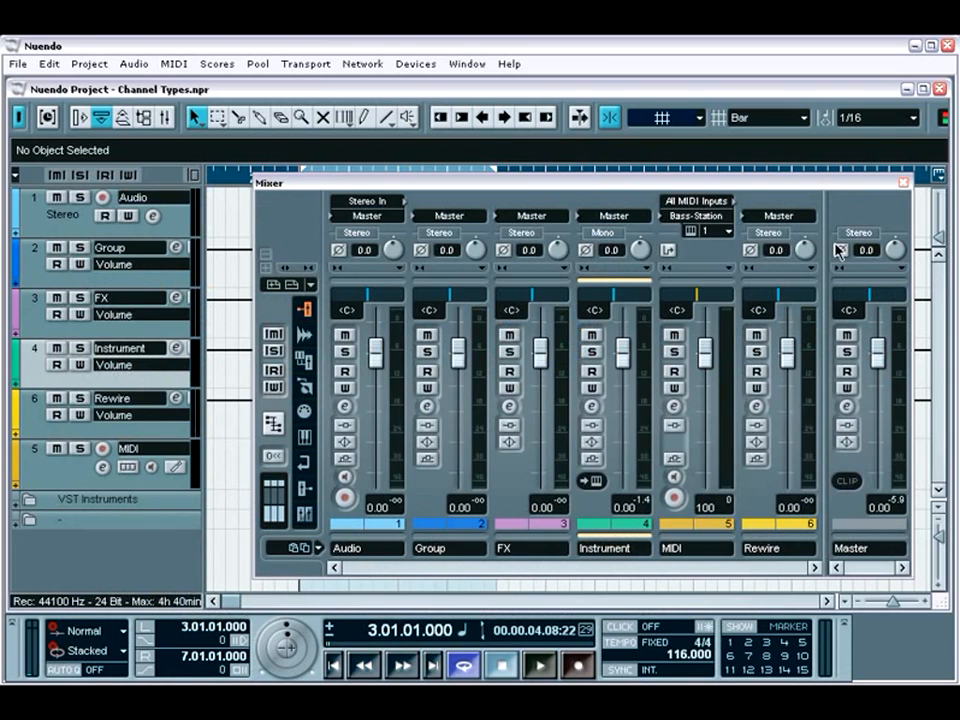
Step: Select the Rewire channel and open the Reason ReWire channel list beside the mixer
{"action": "left_click", "coordinate": [766, 539]}
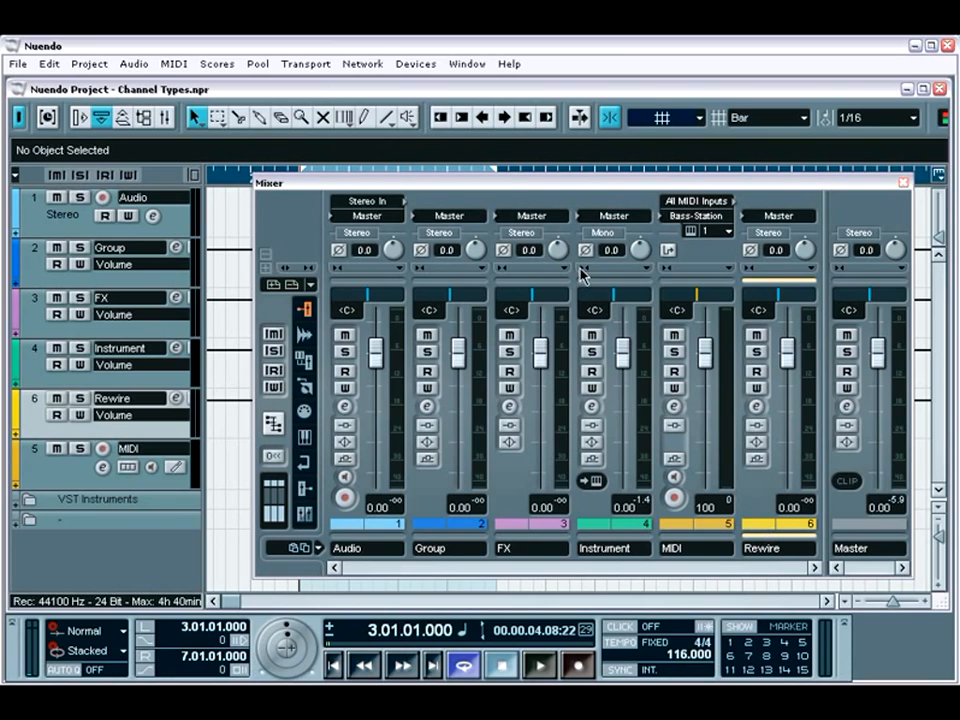
{"action": "left_click", "coordinate": [416, 64]}
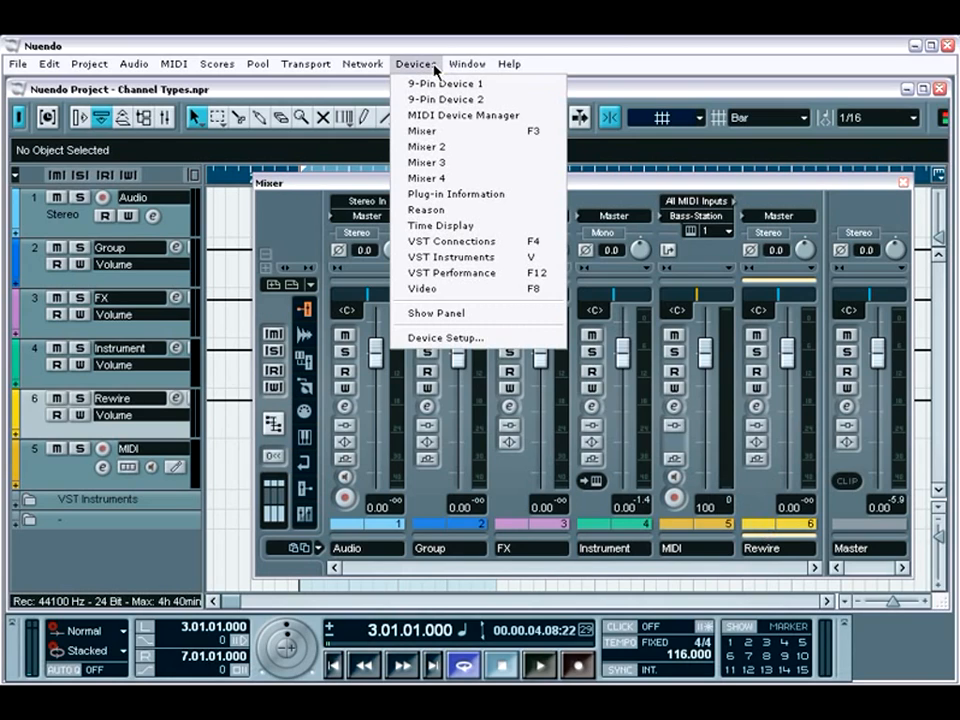
{"action": "left_click", "coordinate": [415, 211]}
{"action": "left_click_drag", "start_coordinate": [202, 109], "coordinate": [187, 95]}
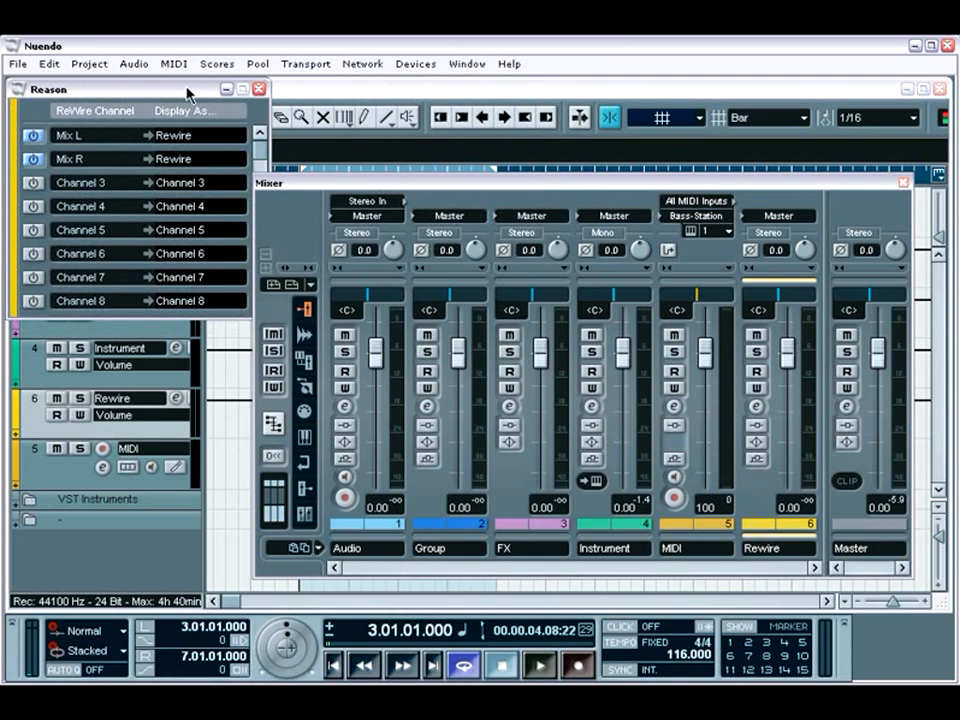
{"action": "mouse_move", "coordinate": [259, 145]}
{"action": "left_mouse_down"}
{"action": "mouse_move", "coordinate": [260, 283]}
{"action": "mouse_move", "coordinate": [260, 150]}
{"action": "left_mouse_up"}
Step: Switch Reason's Mix L and Mix R ReWire channels off and back on, activate Channel 3, and close the channel list
{"action": "left_click", "coordinate": [31, 159]}
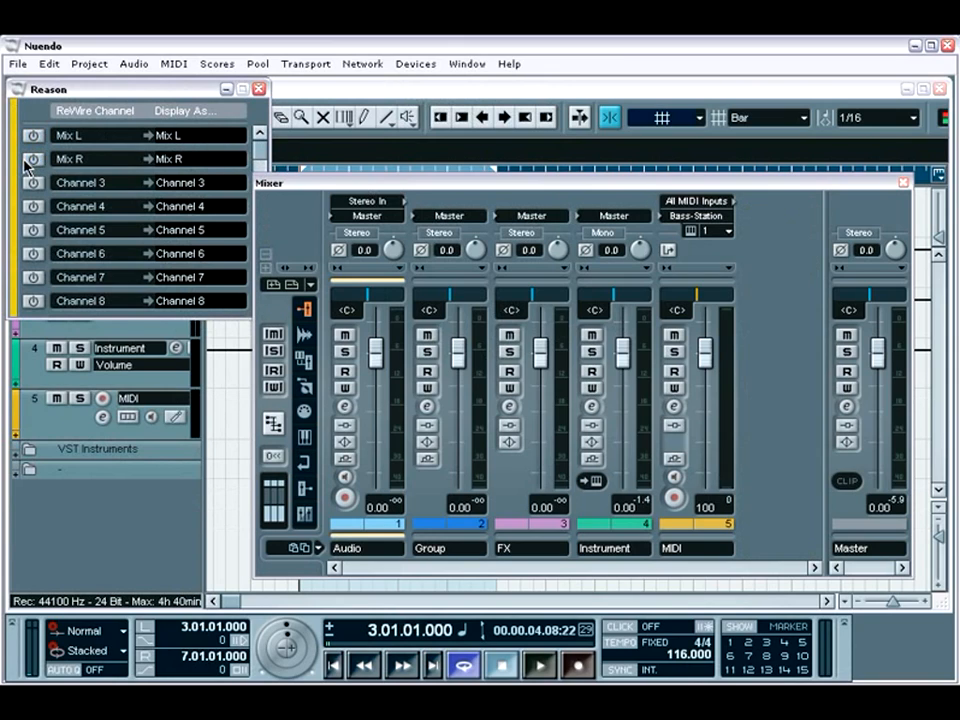
{"action": "left_click", "coordinate": [31, 159]}
{"action": "left_click", "coordinate": [30, 183]}
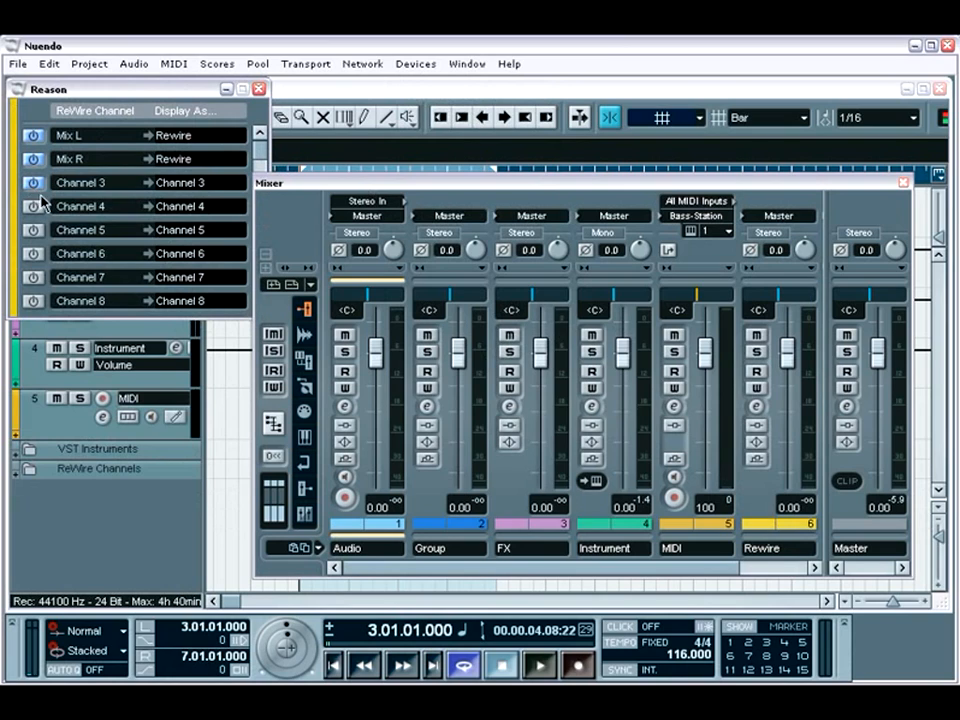
{"action": "mouse_move", "coordinate": [485, 571]}
{"action": "left_mouse_down"}
{"action": "mouse_move", "coordinate": [581, 573]}
{"action": "mouse_move", "coordinate": [467, 568]}
{"action": "left_mouse_up"}
{"action": "left_click", "coordinate": [259, 89]}
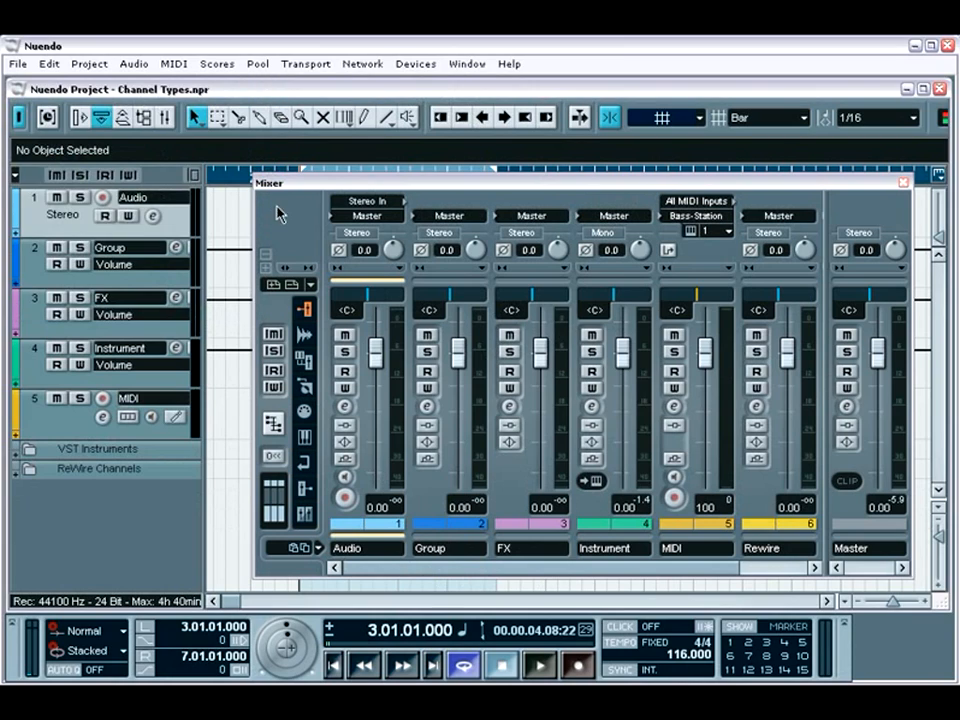
Step: Show the input channels in the mixer and rename the Stereo In channel as Input
{"action": "left_click", "coordinate": [308, 311]}
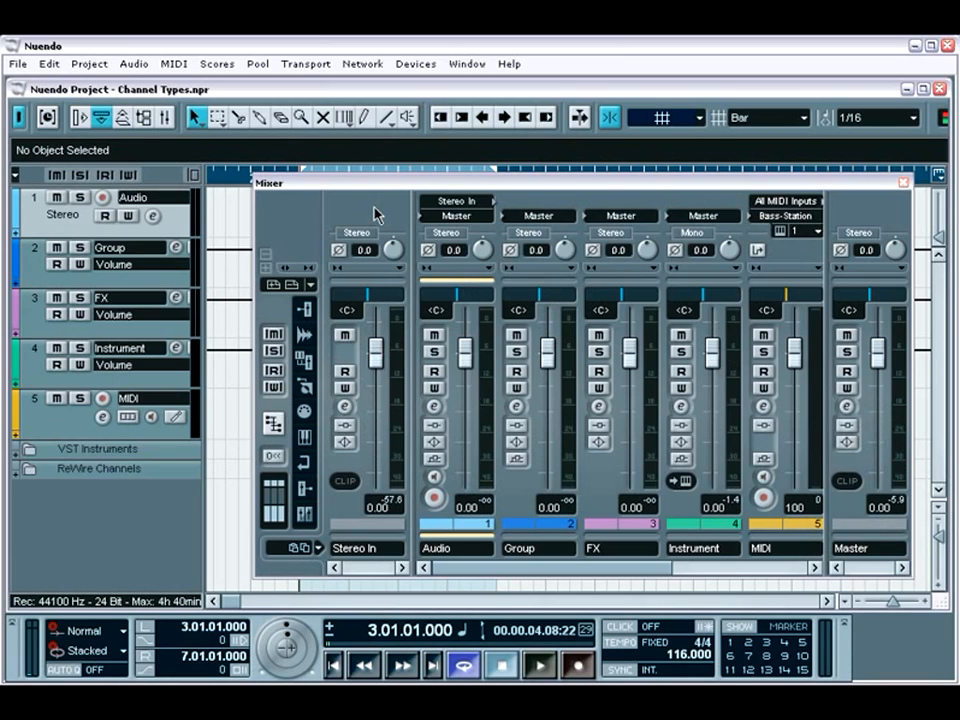
{"action": "double_click", "coordinate": [376, 556]}
{"action": "key", "text": "BackSpace"}
{"action": "type", "text": "Input"}
{"action": "key", "text": "Return"}
Step: View the Input channel's settings, close them, and hide the input channels in the mixer again
{"action": "left_click", "coordinate": [344, 407]}
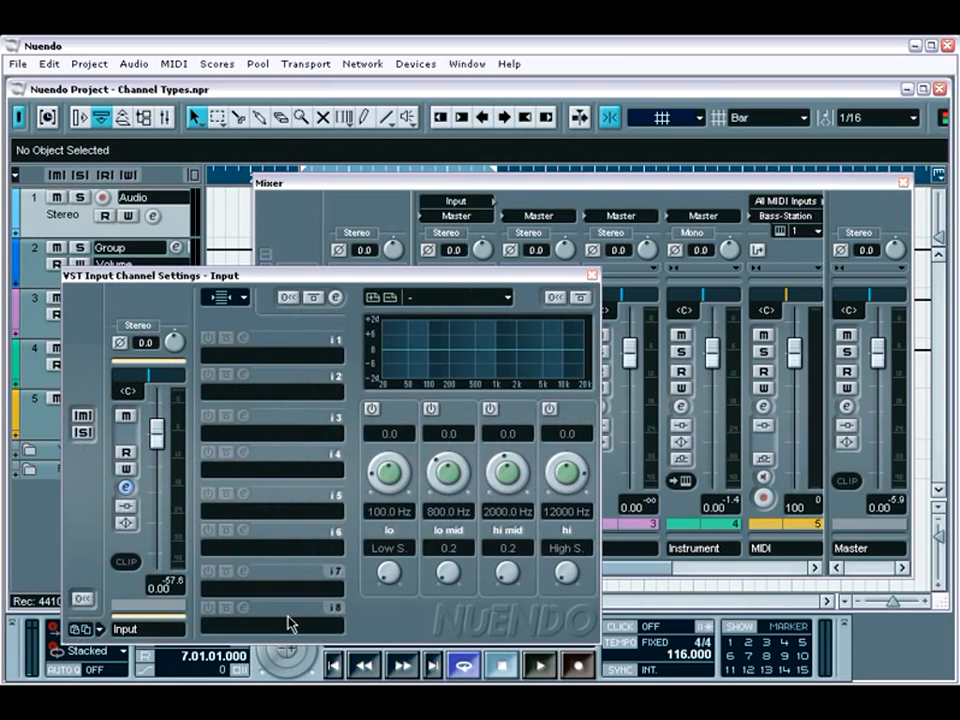
{"action": "left_click", "coordinate": [592, 275]}
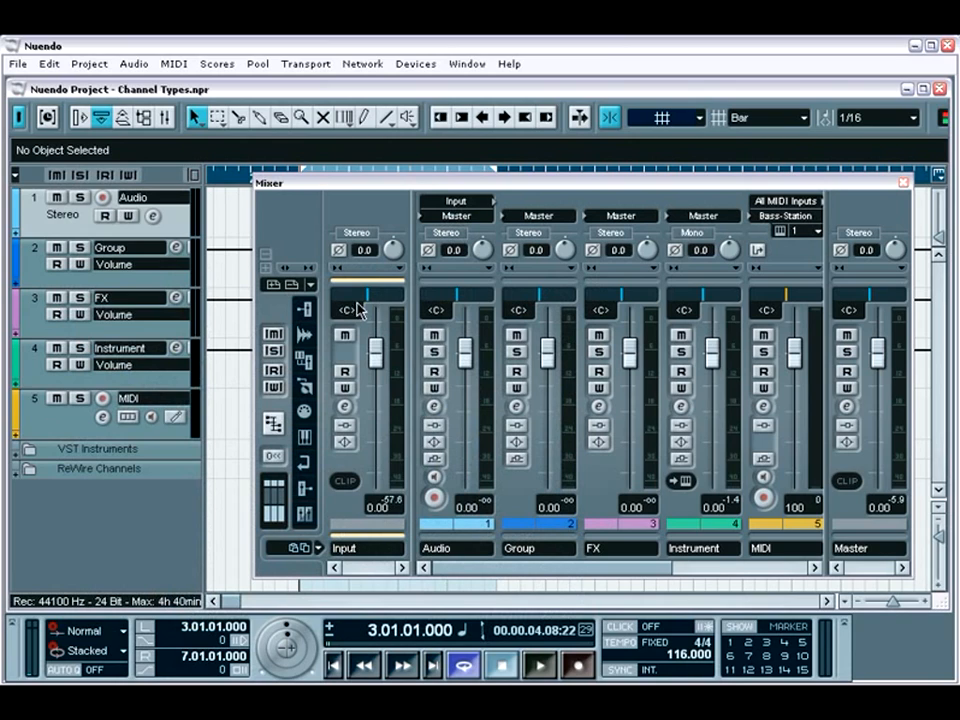
{"action": "left_click", "coordinate": [307, 311]}
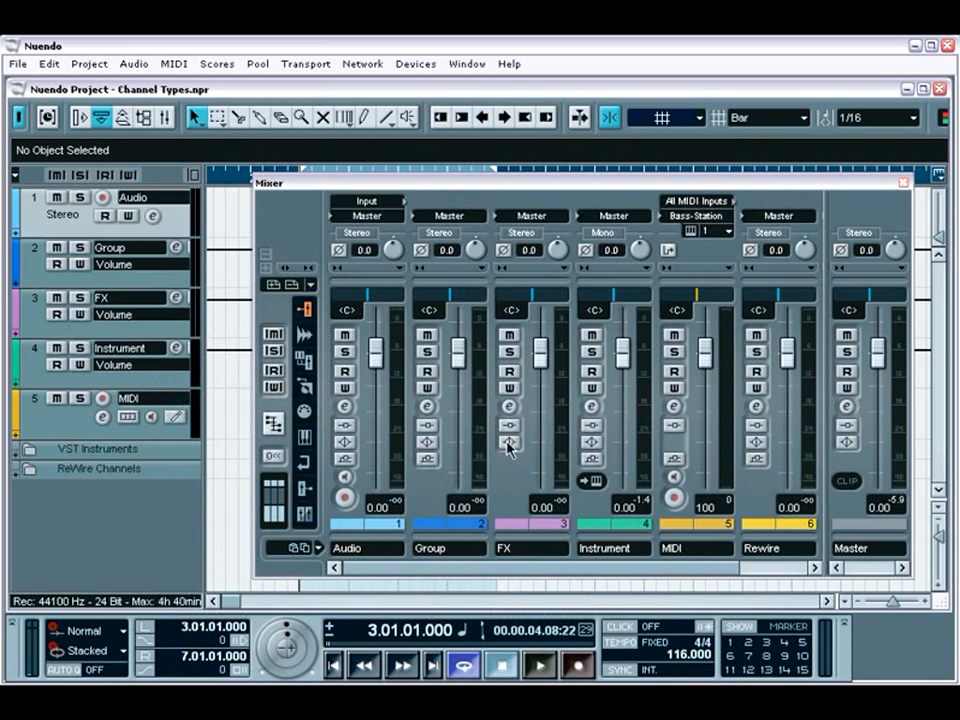
Step: Select the MIDI channel, review its output destinations keeping Bass-Station, and open its channel settings
{"action": "left_click", "coordinate": [698, 546]}
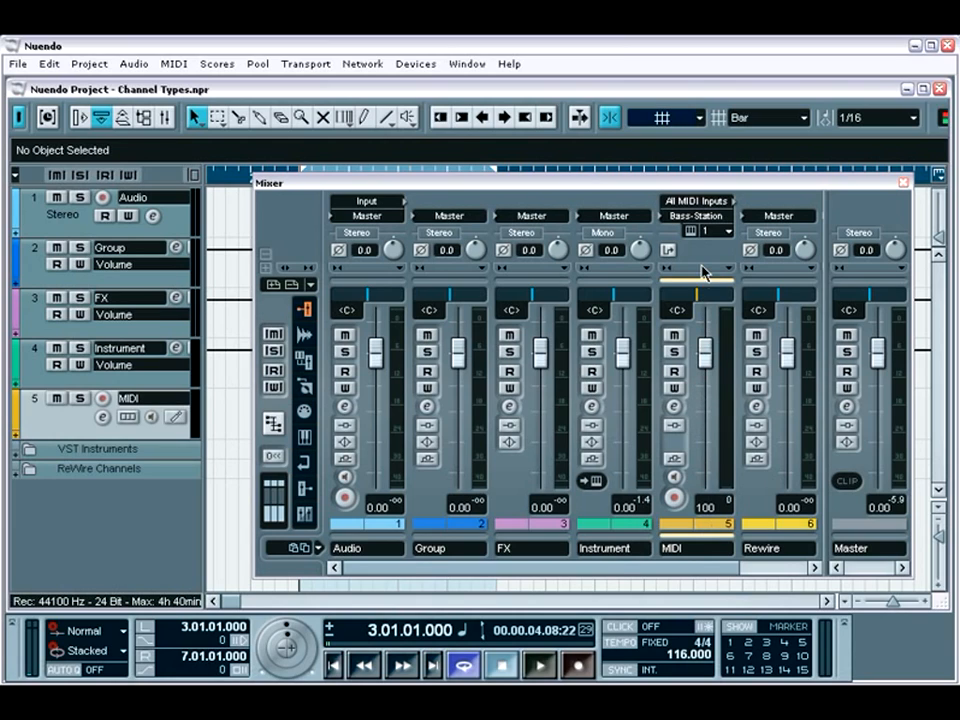
{"action": "left_click", "coordinate": [695, 218]}
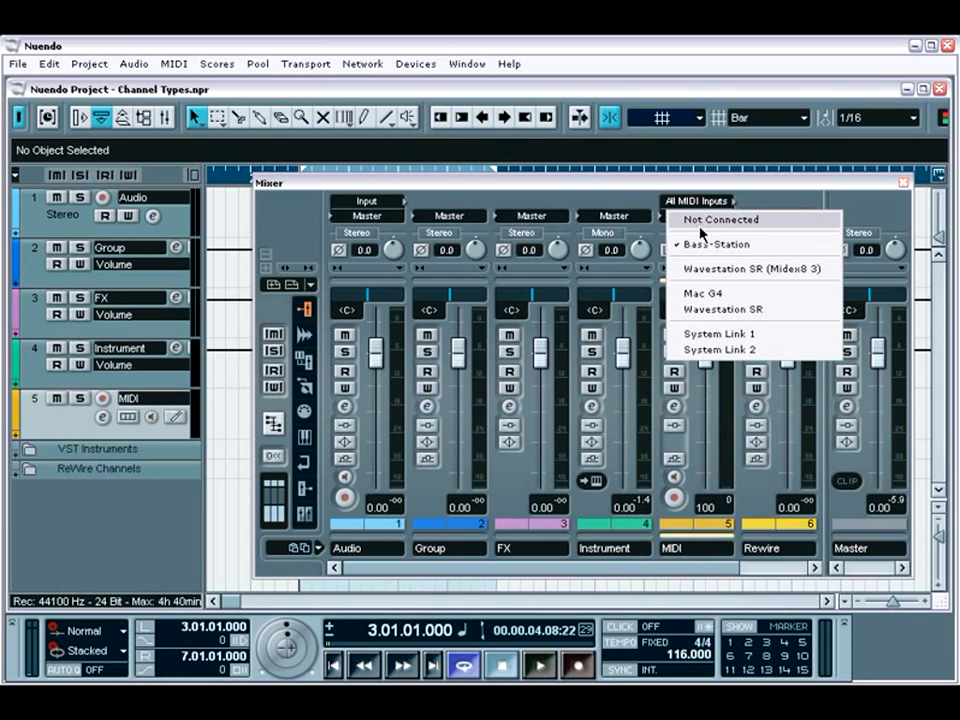
{"action": "left_click", "coordinate": [708, 248]}
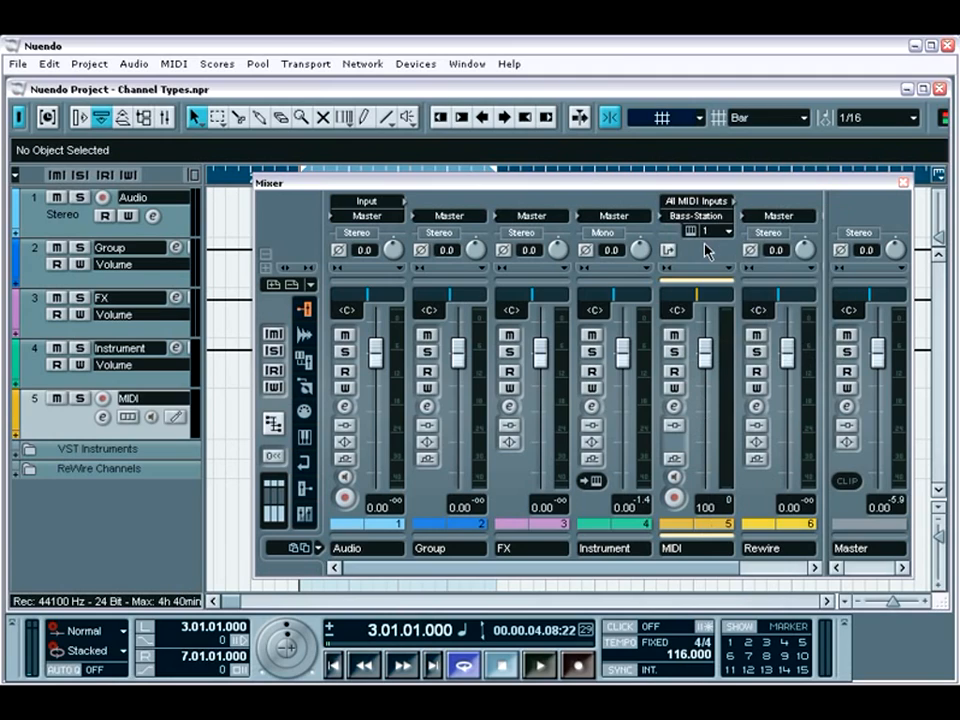
{"action": "left_click", "coordinate": [674, 406]}
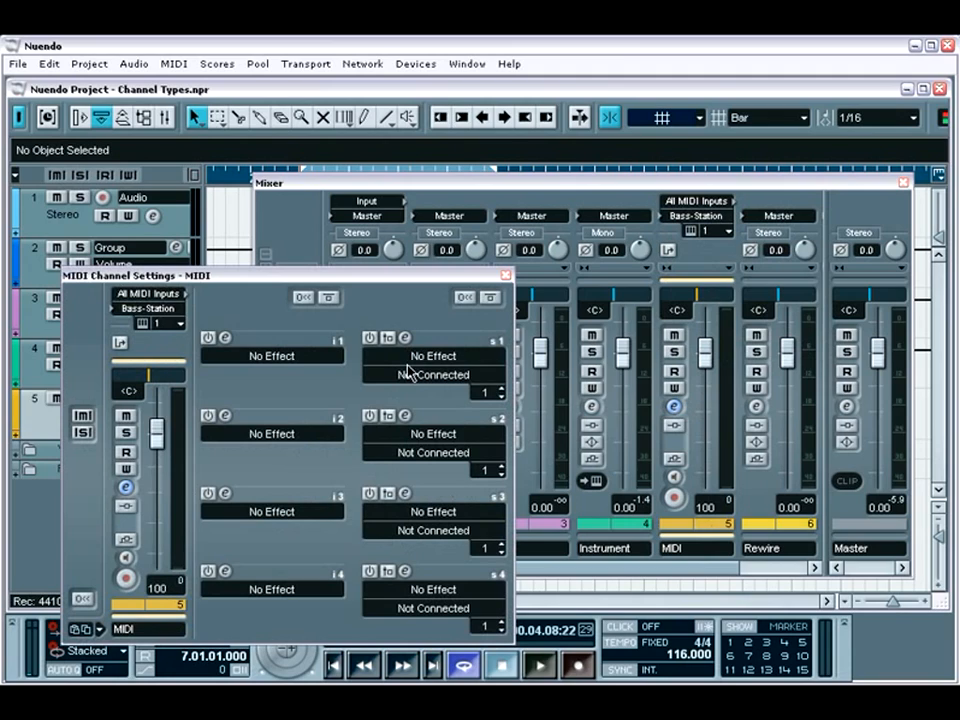
Step: Load the Arpache 5 effect in the MIDI channel's first insert slot, view its editor, and close it
{"action": "left_click", "coordinate": [266, 356]}
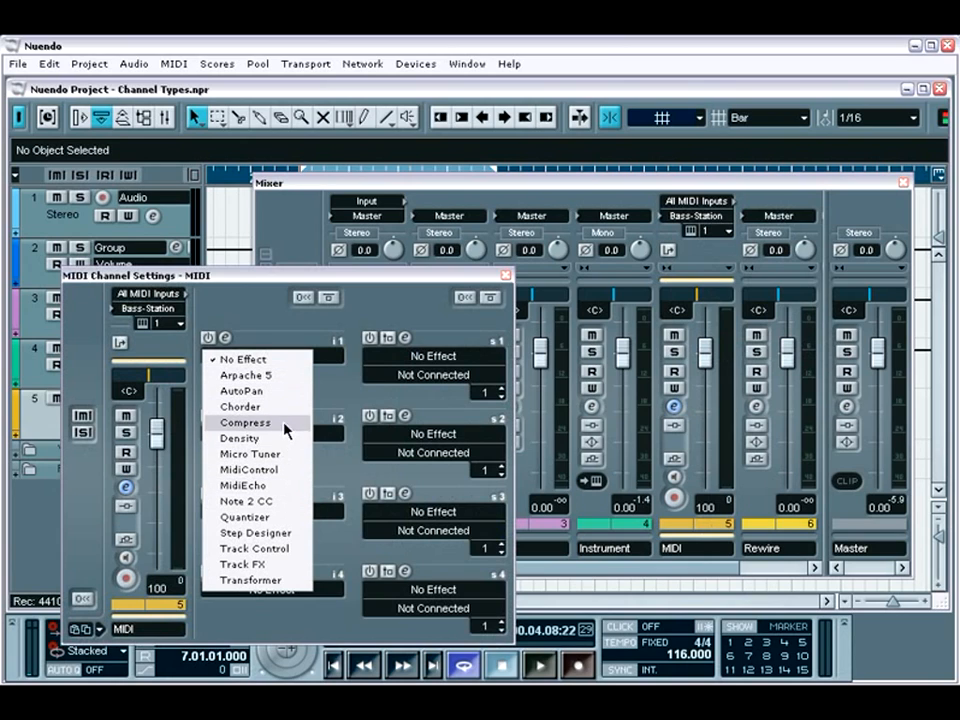
{"action": "left_click", "coordinate": [275, 375]}
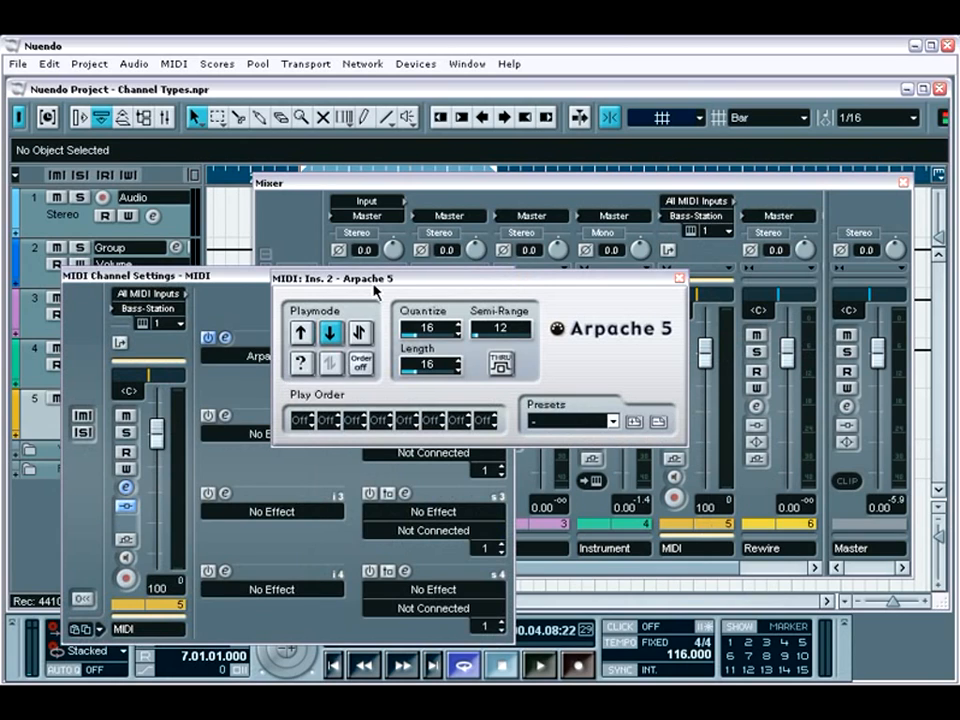
{"action": "left_click_drag", "start_coordinate": [512, 279], "coordinate": [458, 390]}
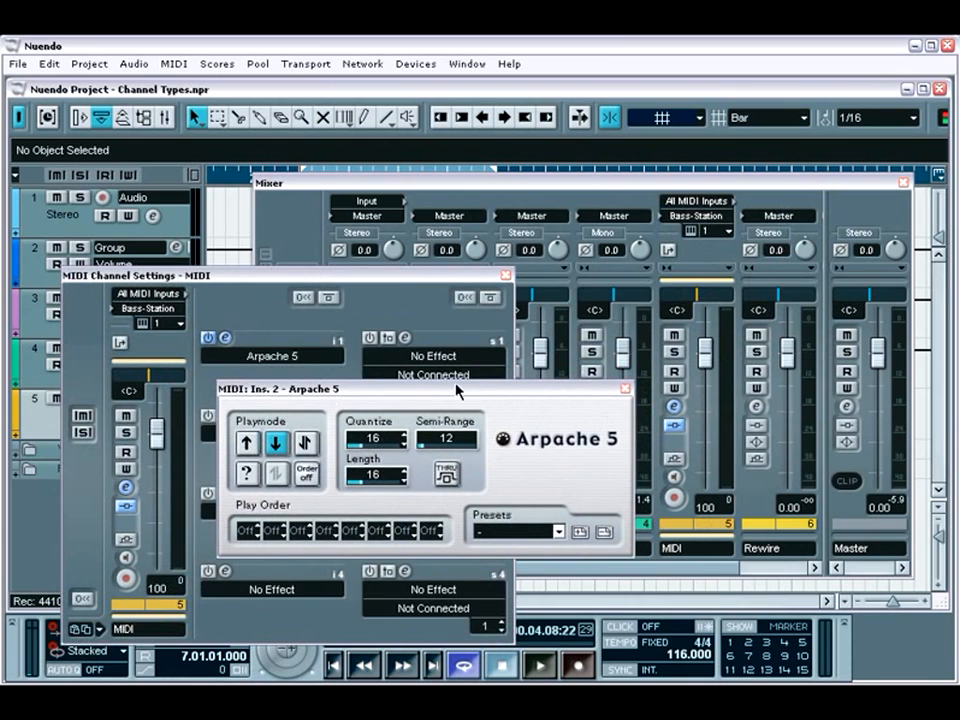
{"action": "left_click", "coordinate": [625, 388]}
Step: Load Chorder in the MIDI channel's first insert slot, switch the insert off, and close the channel settings
{"action": "left_click", "coordinate": [277, 356]}
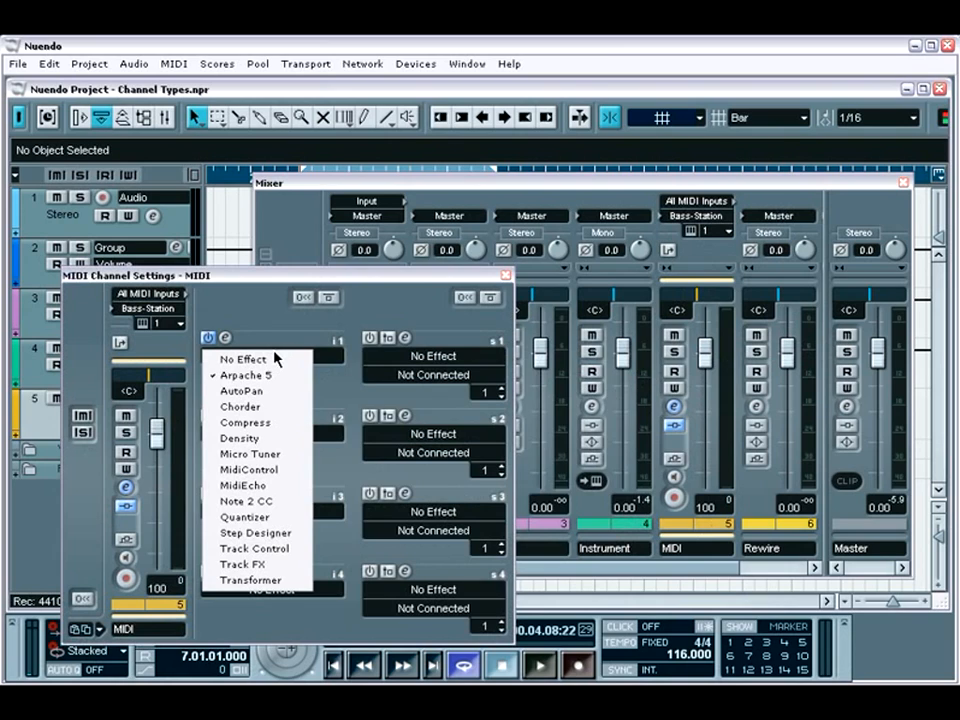
{"action": "left_click", "coordinate": [268, 407]}
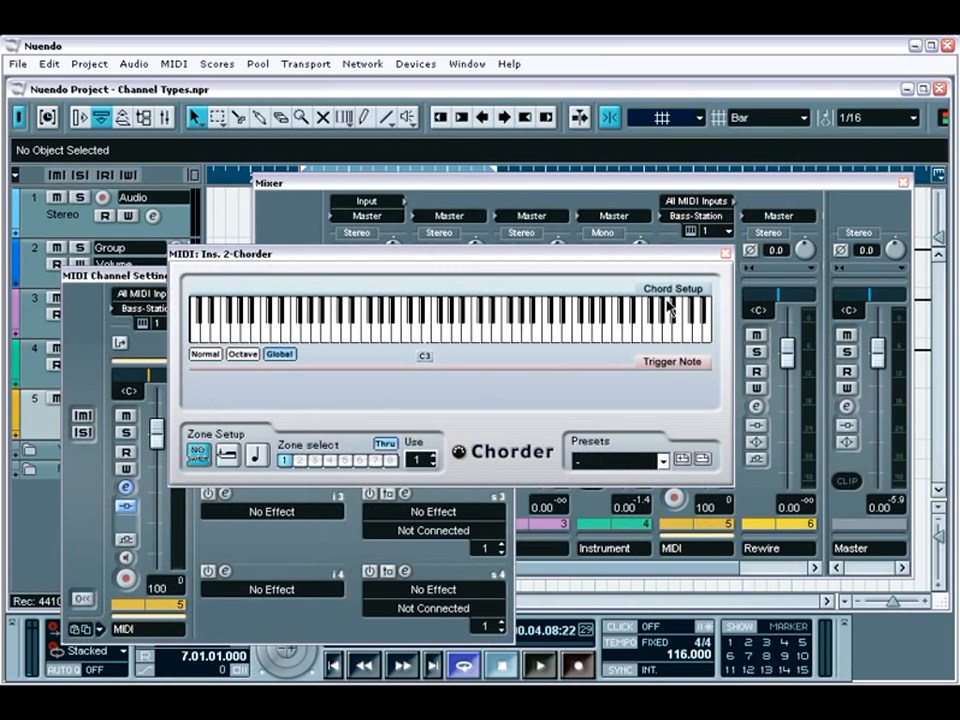
{"action": "left_click", "coordinate": [725, 254]}
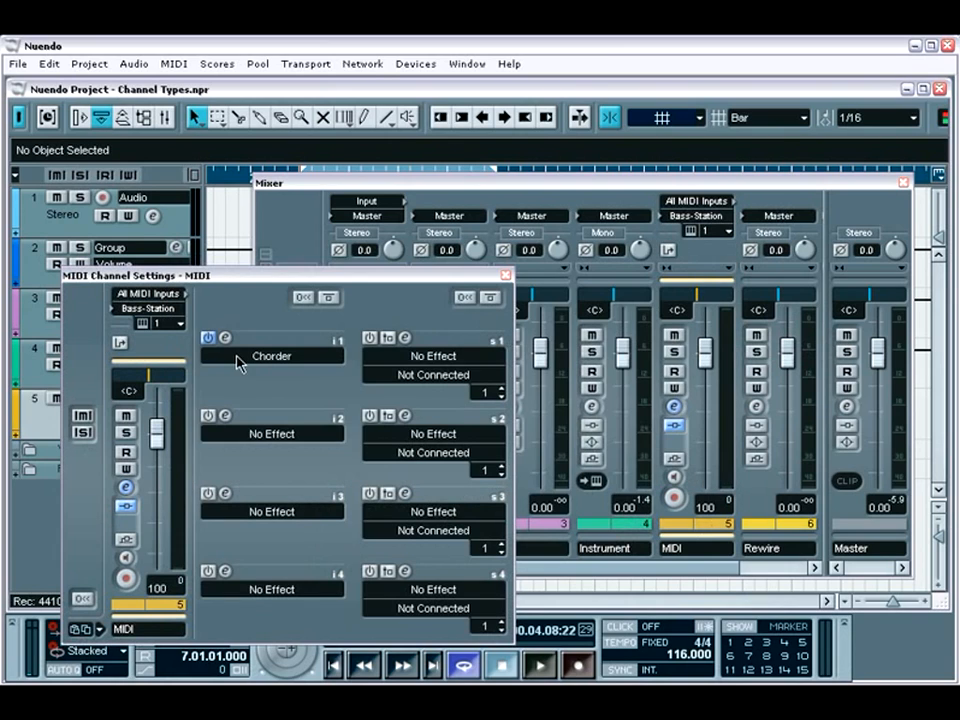
{"action": "left_click", "coordinate": [208, 337]}
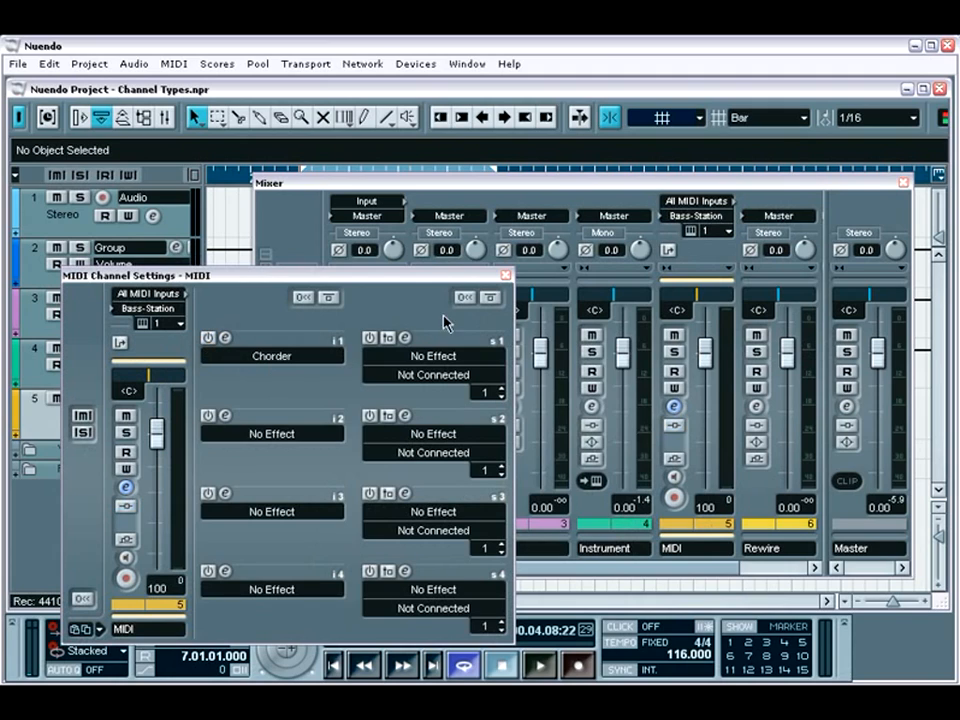
{"action": "left_click", "coordinate": [505, 274]}
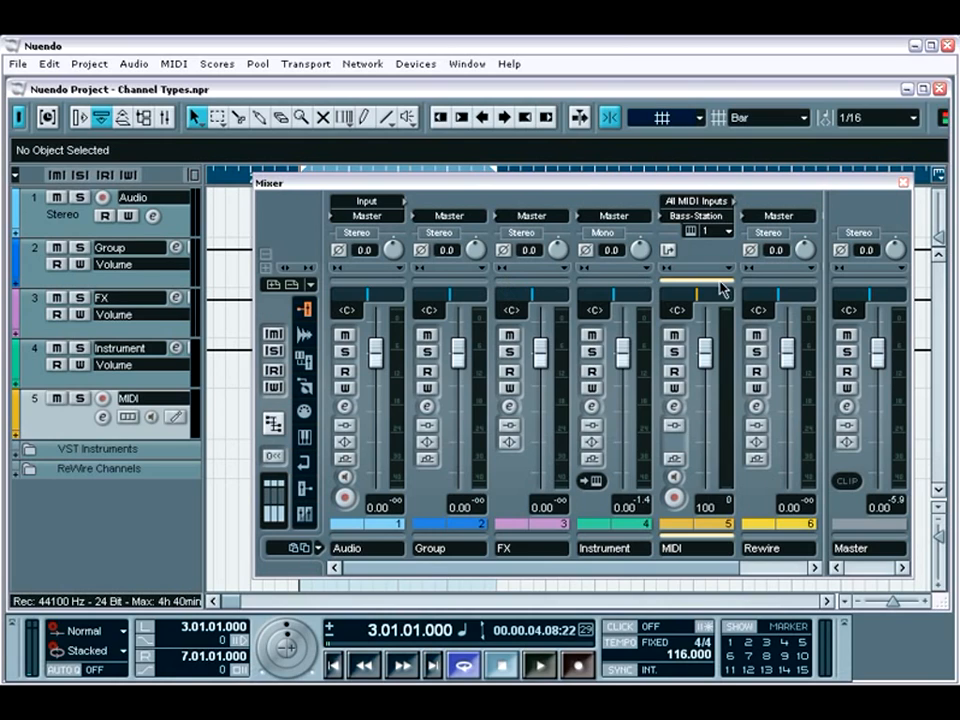
Step: Close the mixer, play the looped Channel Types_ project to hear its tracks, and stop playback
{"action": "left_click", "coordinate": [902, 184]}
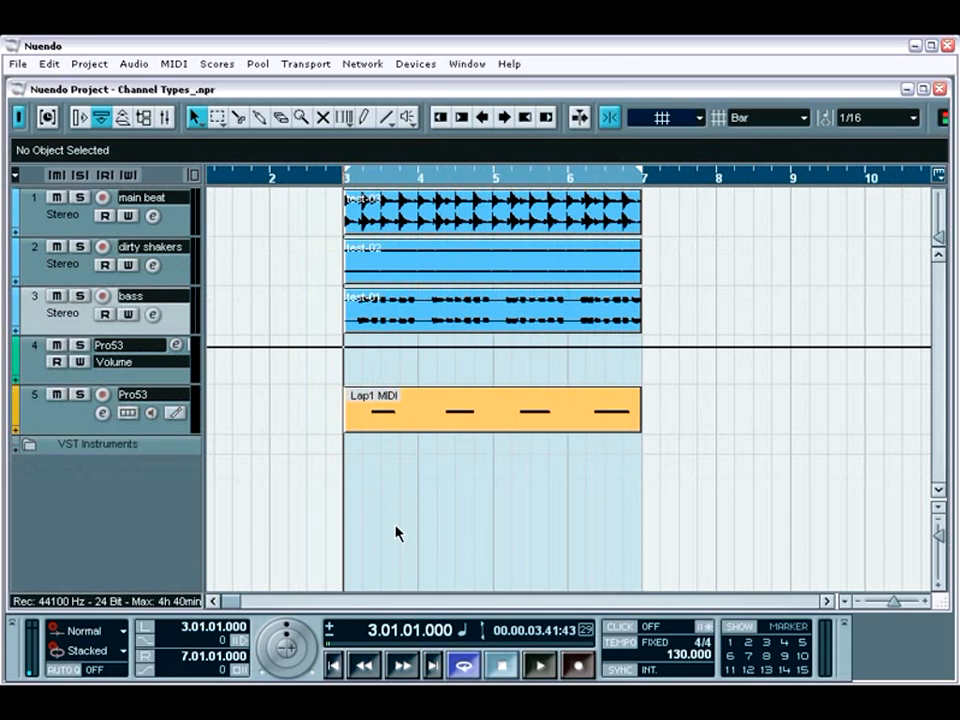
{"action": "key", "text": "space"}
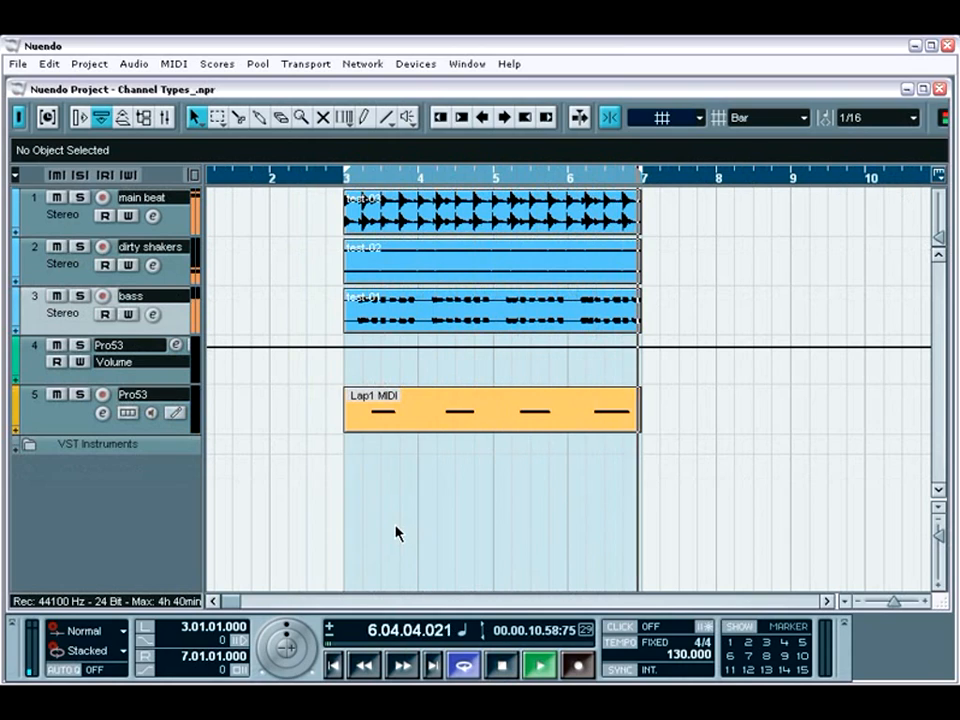
{"action": "key", "text": "space"}
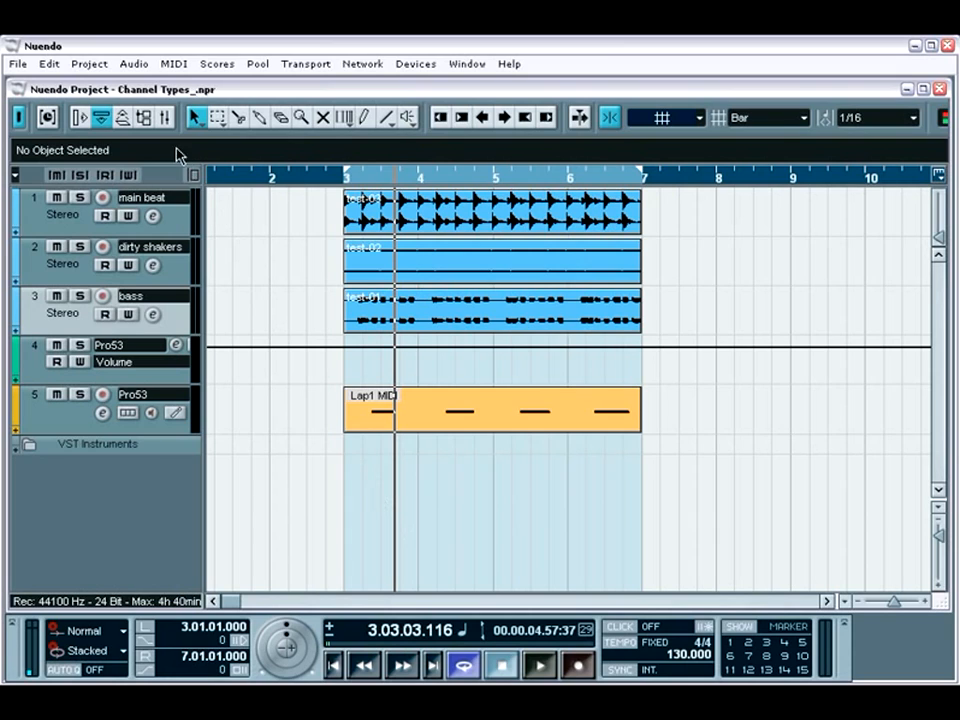
Step: Open the mixer and add a group channel track with the Stereo configuration
{"action": "left_click", "coordinate": [164, 120]}
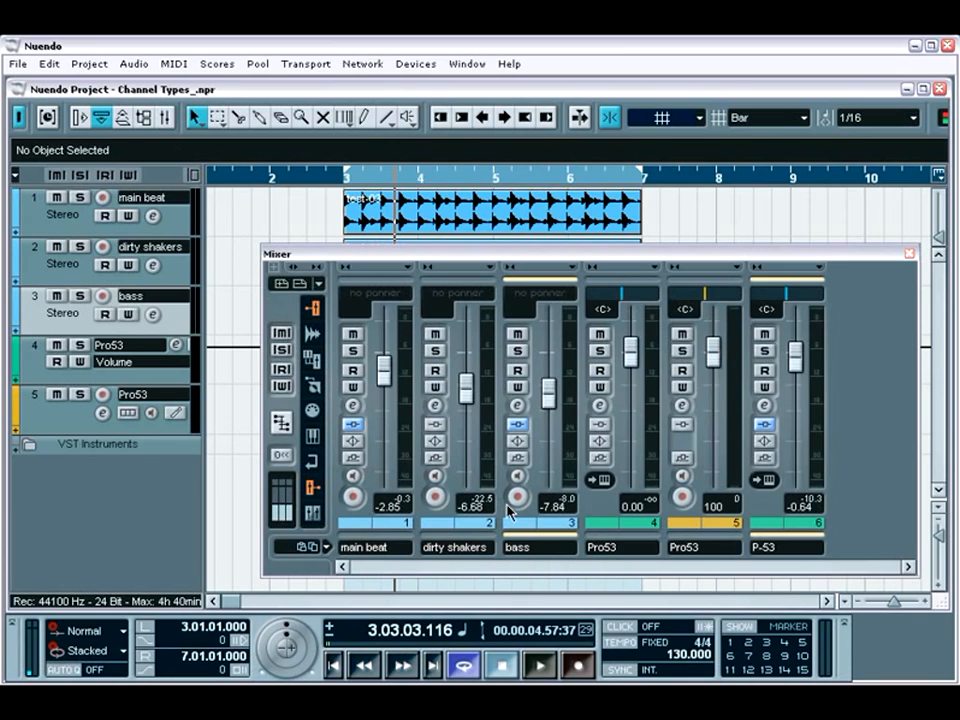
{"action": "right_click", "coordinate": [540, 490]}
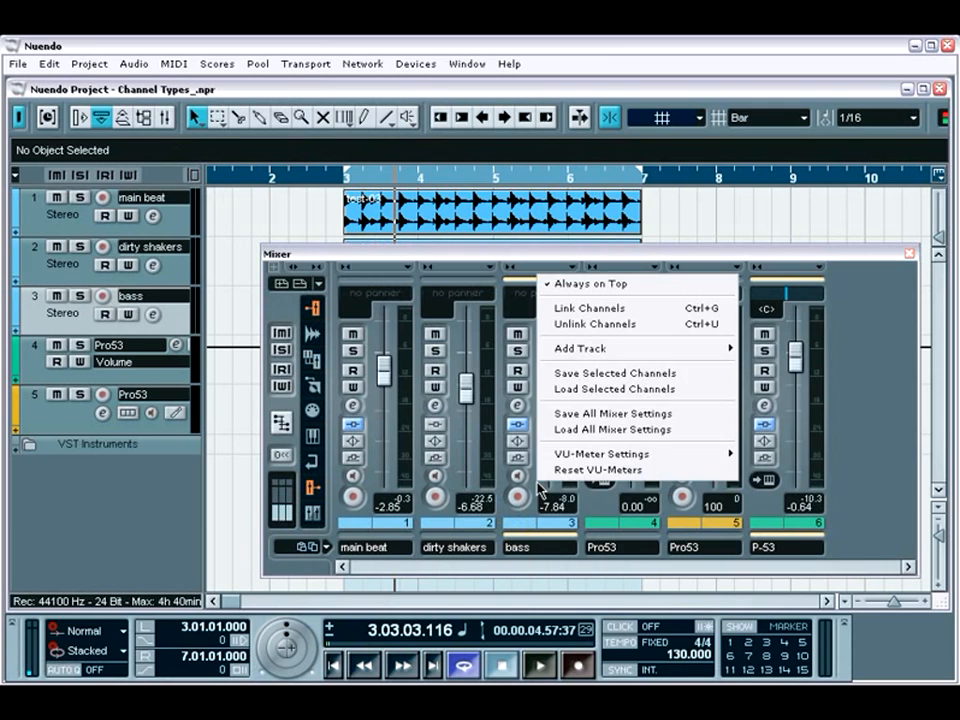
{"action": "mouse_move", "coordinate": [634, 352]}
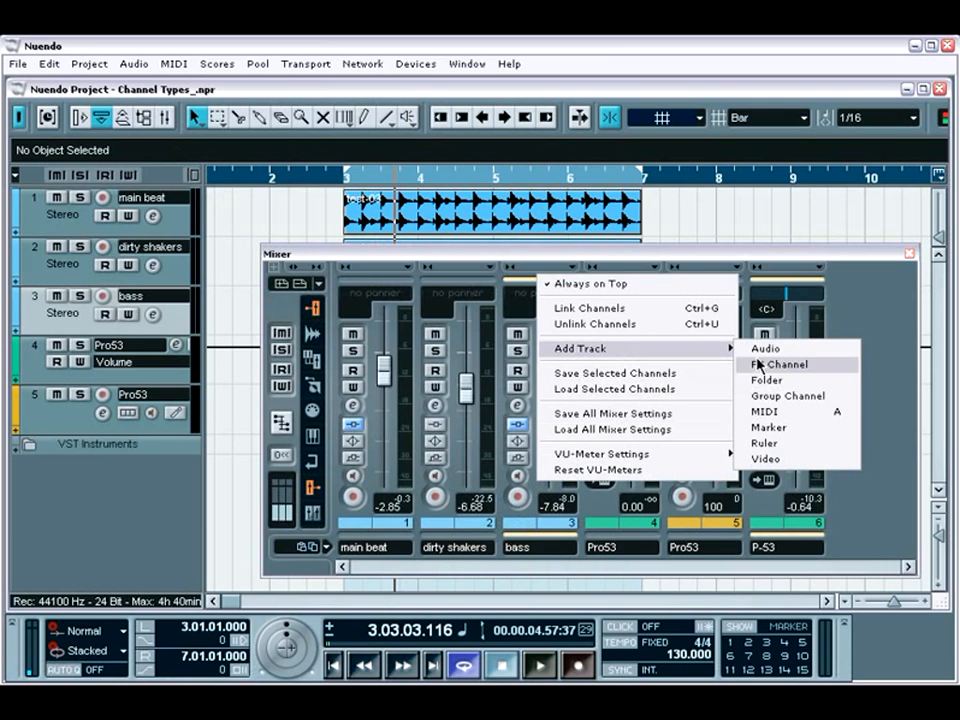
{"action": "left_click", "coordinate": [765, 396]}
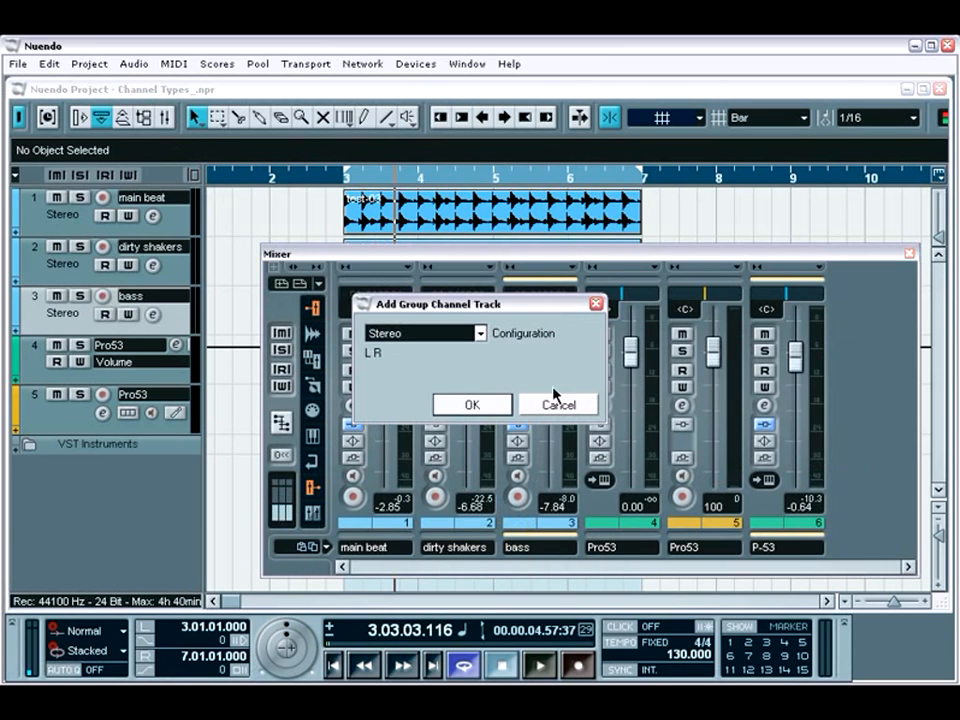
{"action": "left_click", "coordinate": [480, 403]}
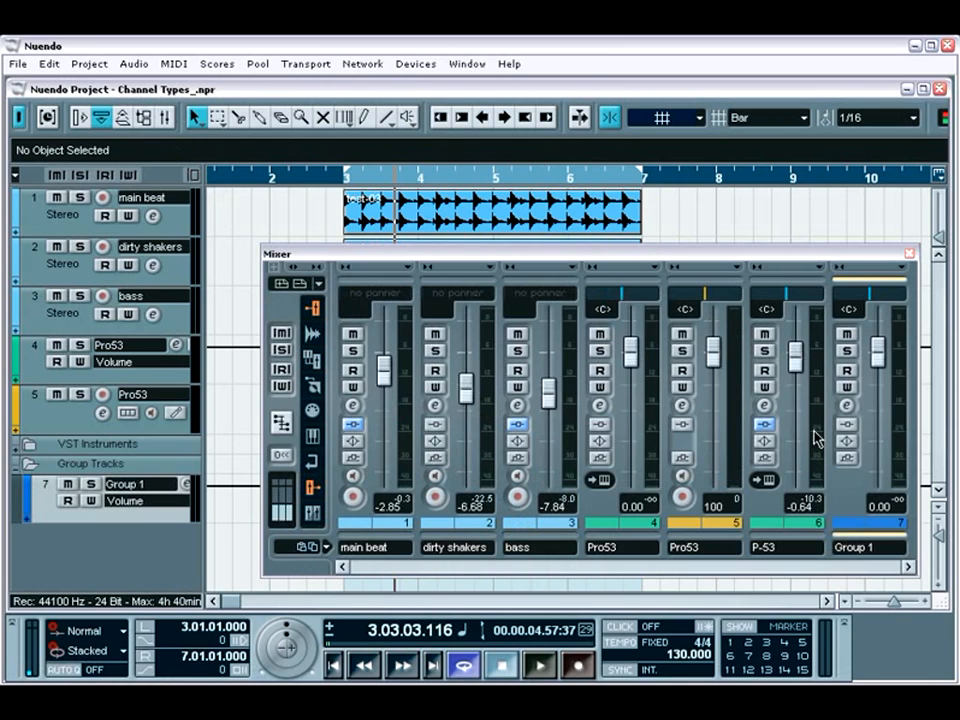
Step: Load the UAD 1176LN limiter in Group 1's first insert slot, close the channel settings, and move the plug-in window clear of the faders
{"action": "left_click", "coordinate": [847, 406]}
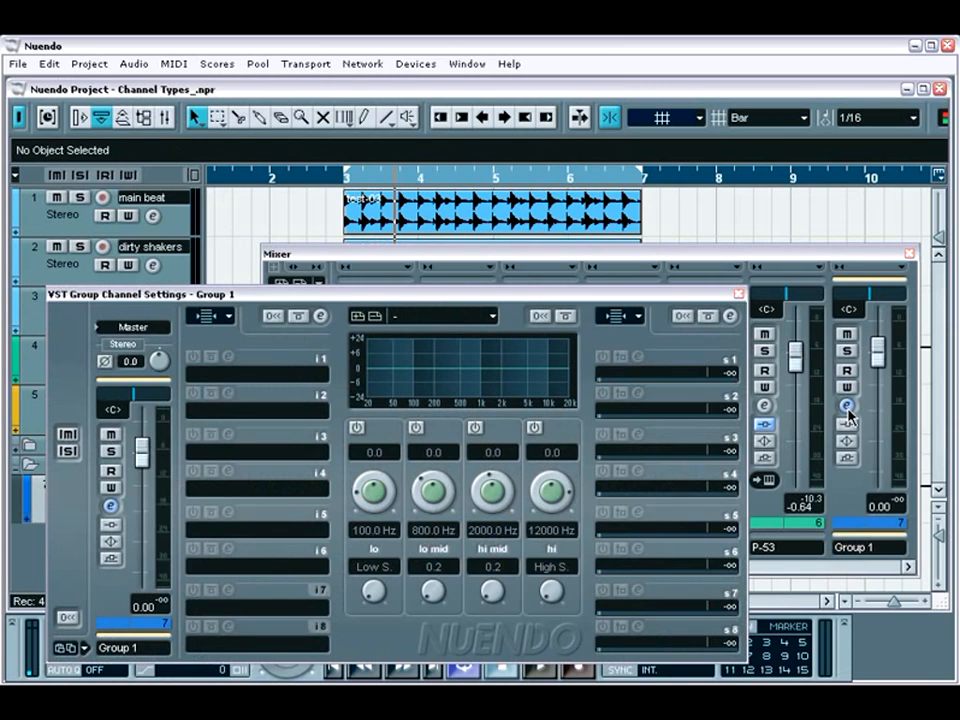
{"action": "left_click", "coordinate": [213, 385]}
{"action": "mouse_move", "coordinate": [312, 155]}
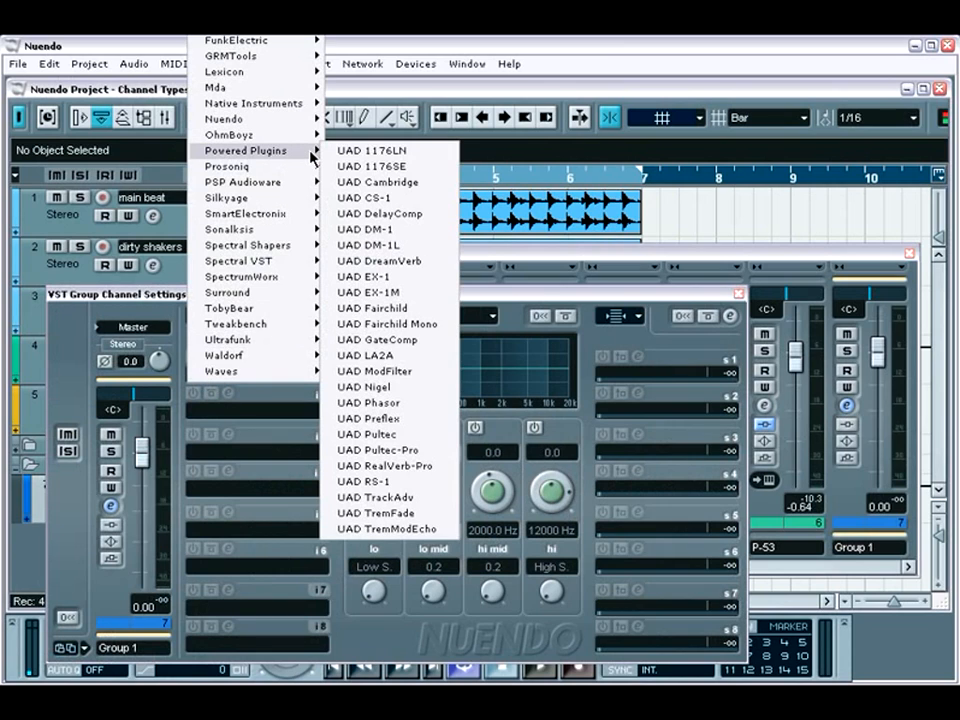
{"action": "left_click", "coordinate": [372, 150]}
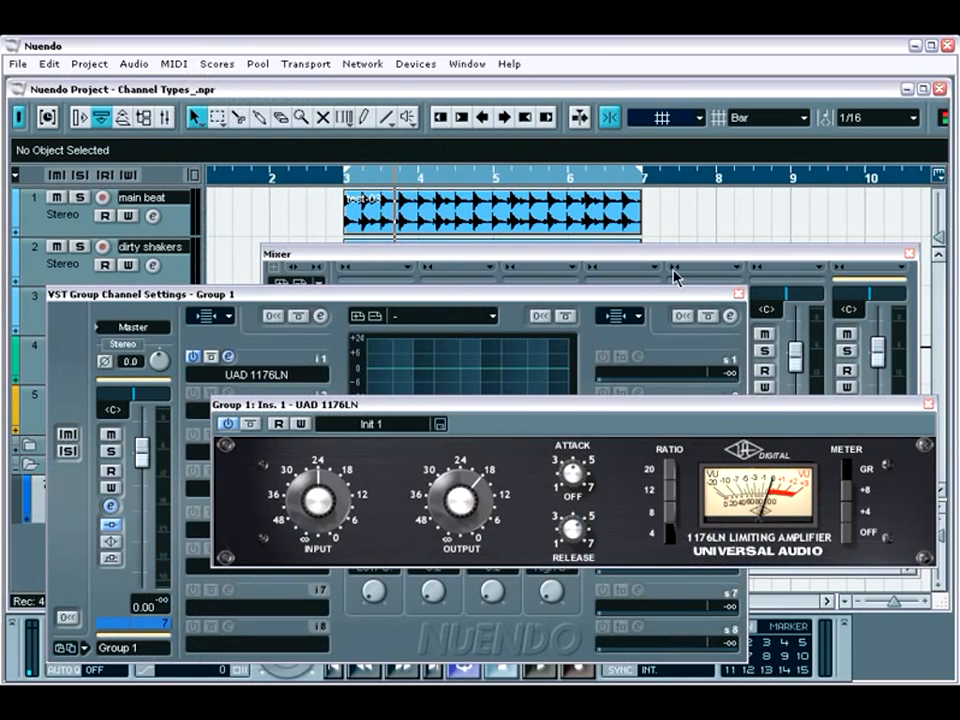
{"action": "left_click", "coordinate": [738, 293]}
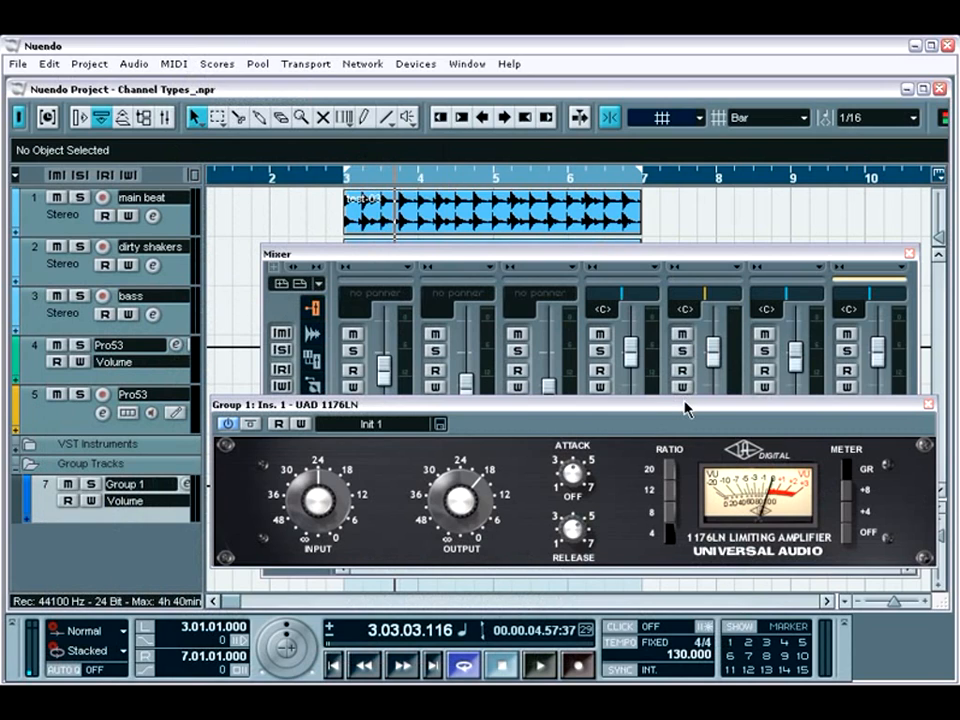
{"action": "left_click_drag", "start_coordinate": [686, 408], "coordinate": [549, 154]}
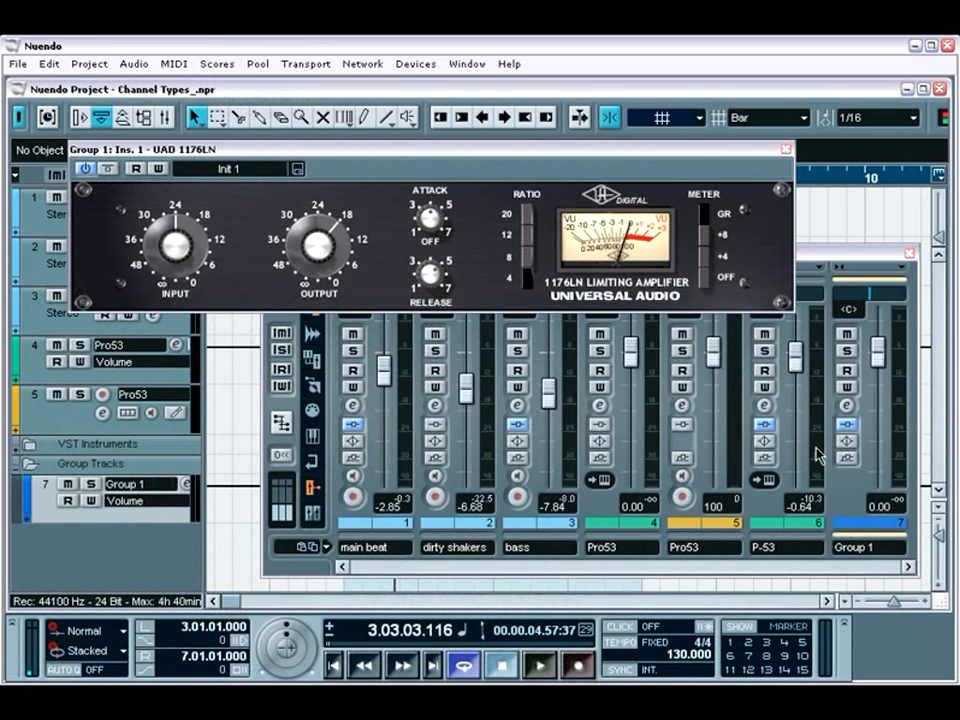
Step: Rename the Group 1 channel as Drum Group
{"action": "left_click", "coordinate": [872, 550]}
{"action": "double_click", "coordinate": [872, 550]}
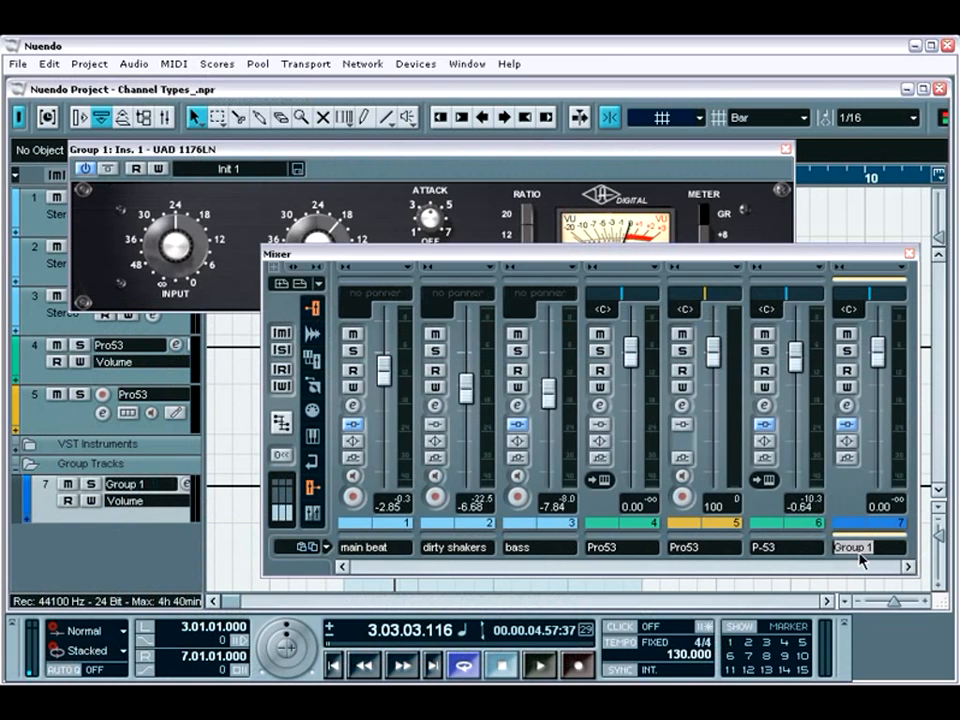
{"action": "type", "text": "Drum Group"}
{"action": "key", "text": "Return"}
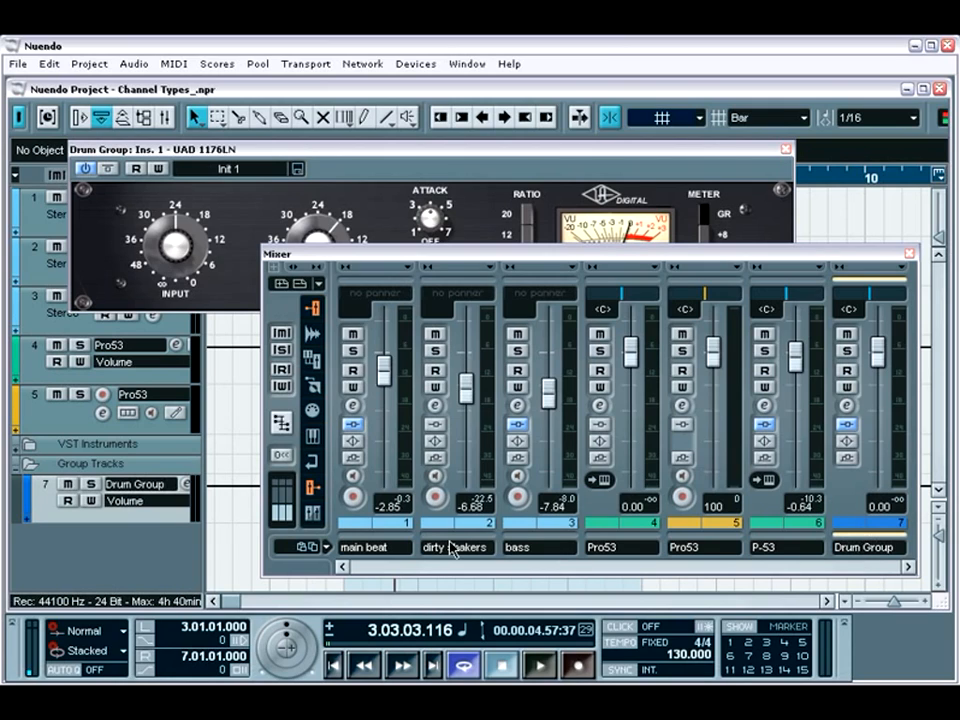
Step: Show the mixer's routing section and route the outputs of the bass, dirty shakers and main beat channels to Drum Group
{"action": "left_click", "coordinate": [288, 488]}
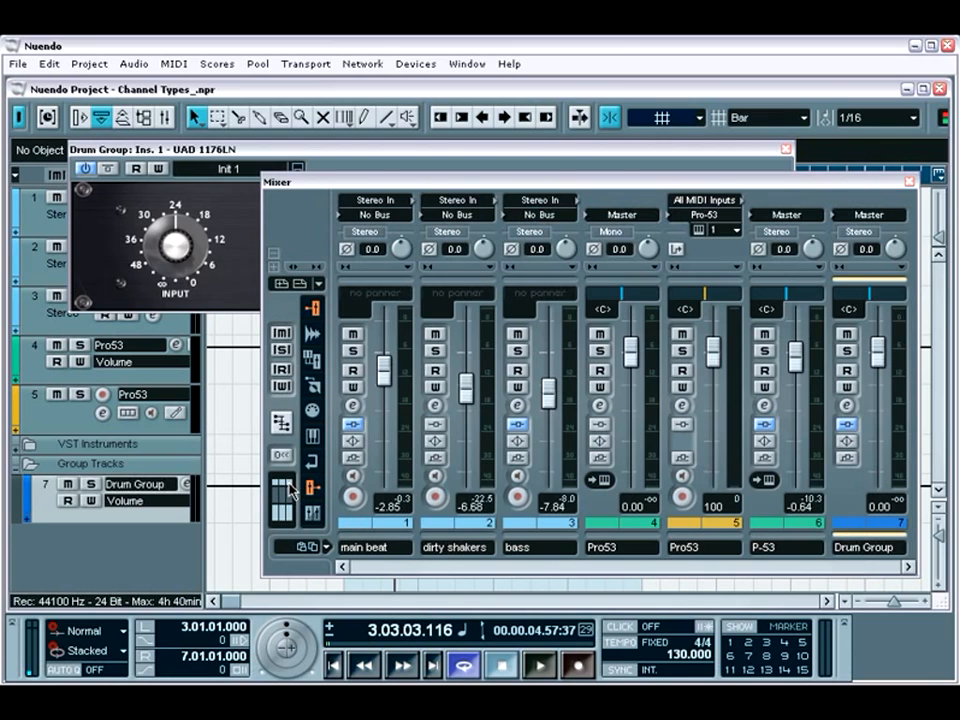
{"action": "left_click", "coordinate": [537, 215]}
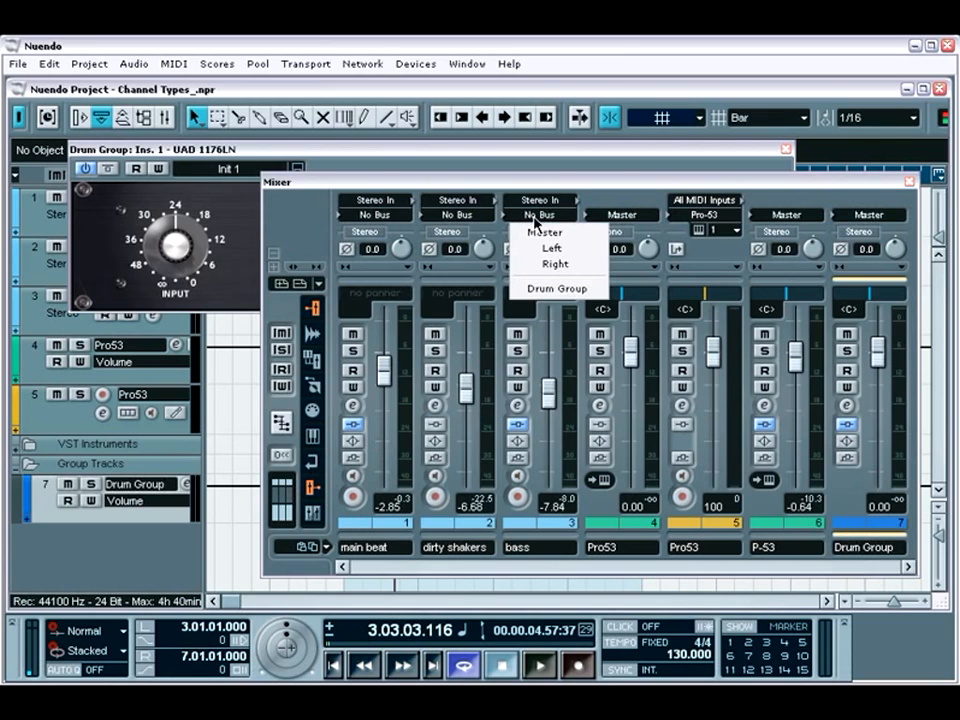
{"action": "left_click", "coordinate": [537, 290]}
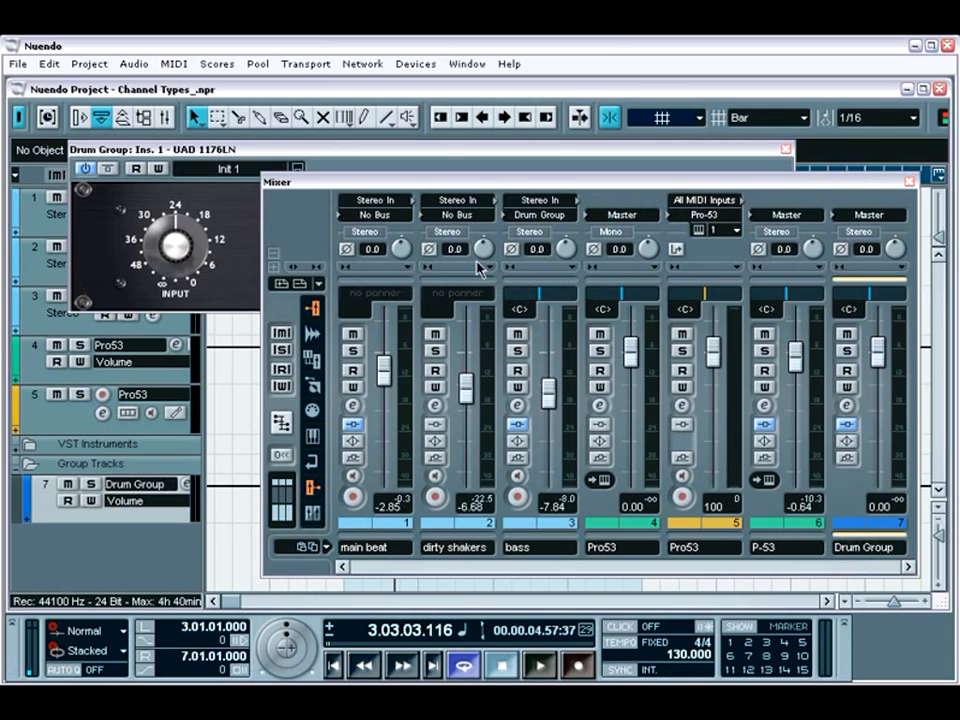
{"action": "left_click", "coordinate": [457, 215]}
{"action": "left_click", "coordinate": [466, 288]}
{"action": "left_click", "coordinate": [346, 216]}
{"action": "left_click", "coordinate": [394, 288]}
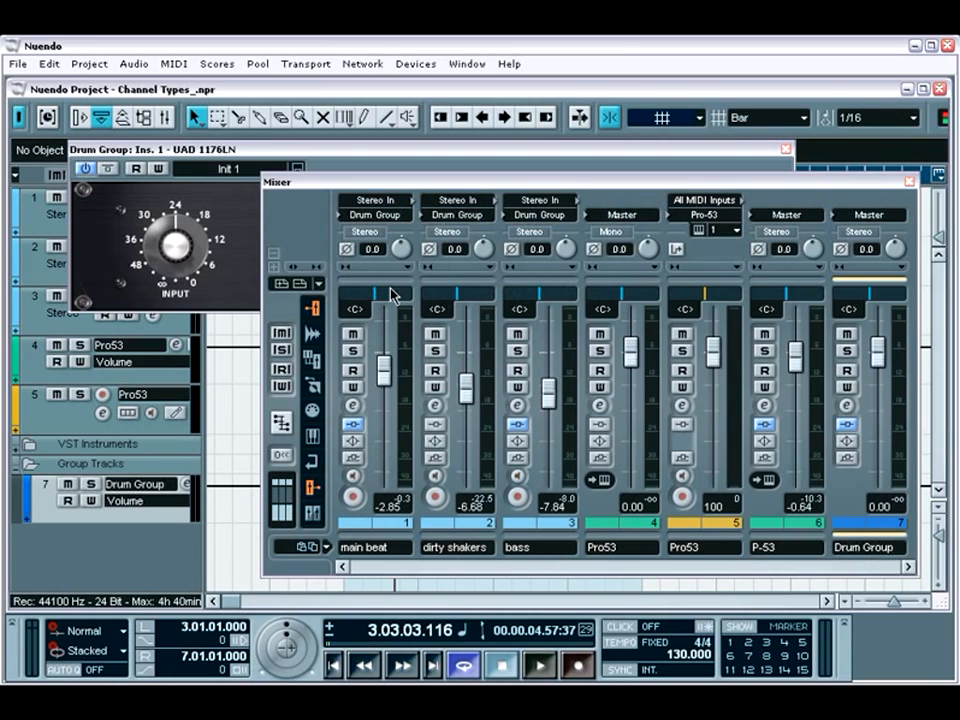
Step: Hide the mixer's routing section, close the mixer, and move the 1176LN plug-in window below the three audio tracks
{"action": "left_click", "coordinate": [289, 487]}
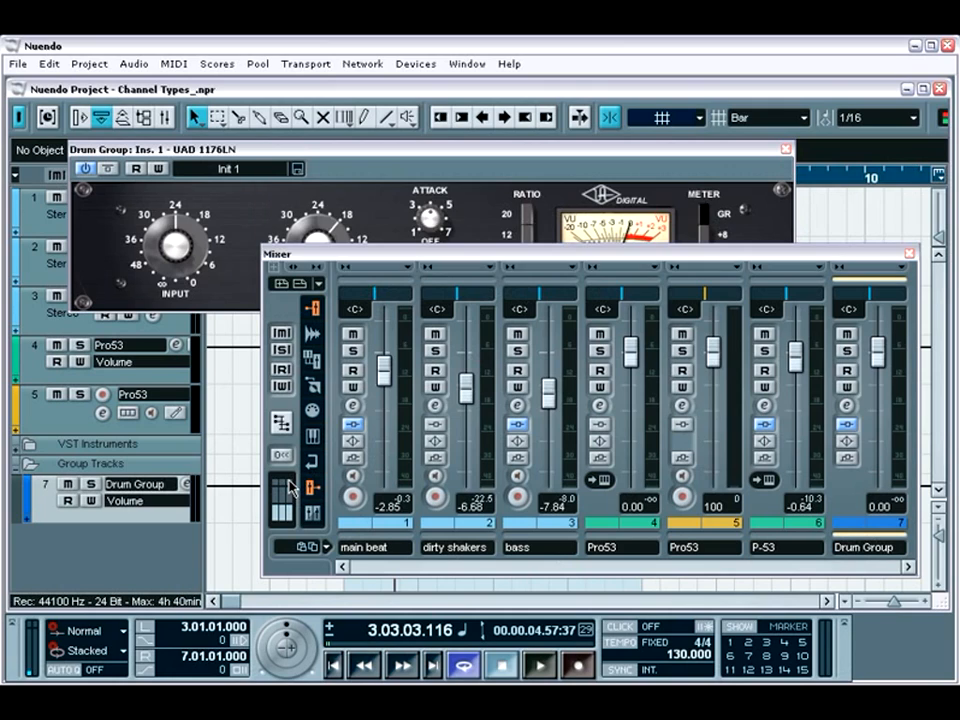
{"action": "left_click", "coordinate": [909, 253]}
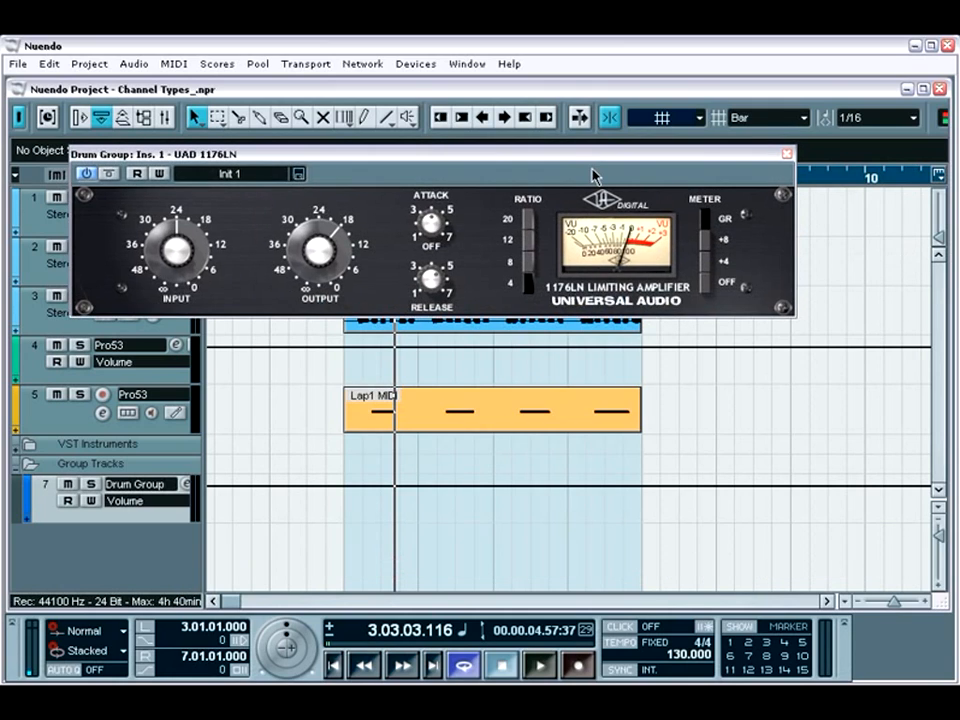
{"action": "left_click_drag", "start_coordinate": [586, 157], "coordinate": [715, 400]}
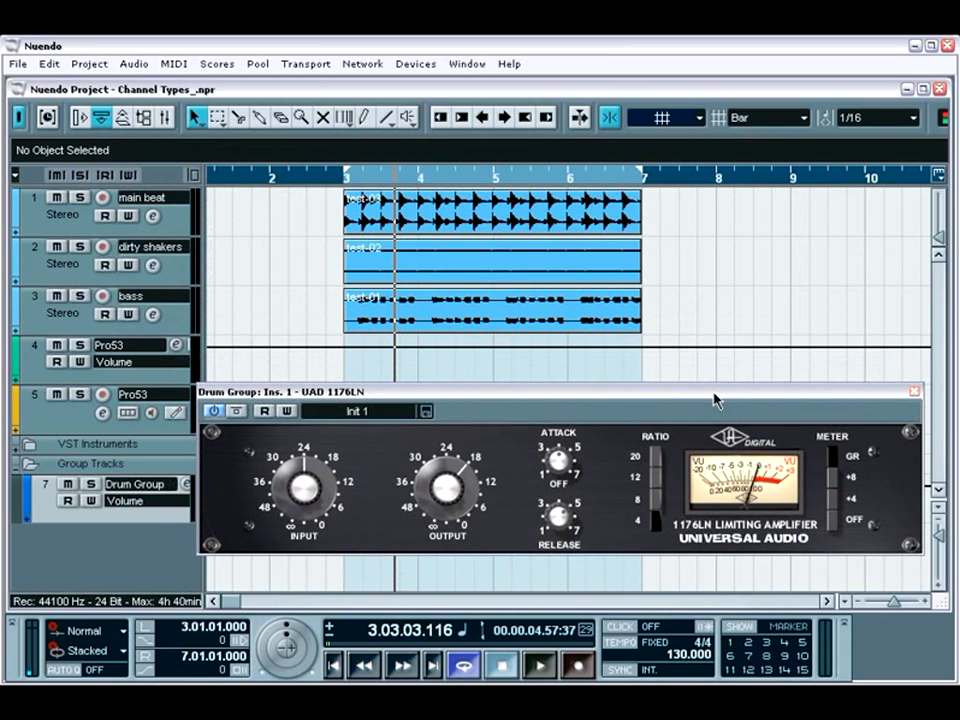
Step: Play the loop from bar 3 while setting the 1176LN's input to about 15 and its ratio to 8, comparing the sound with bypass
{"action": "key", "text": "KP_1"}
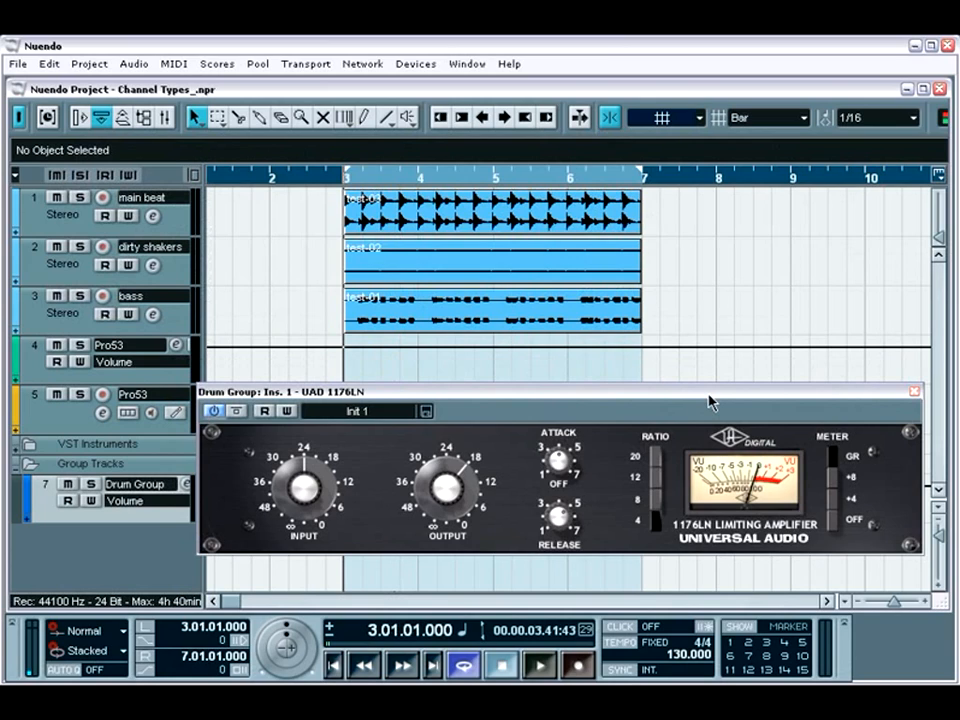
{"action": "key", "text": "space"}
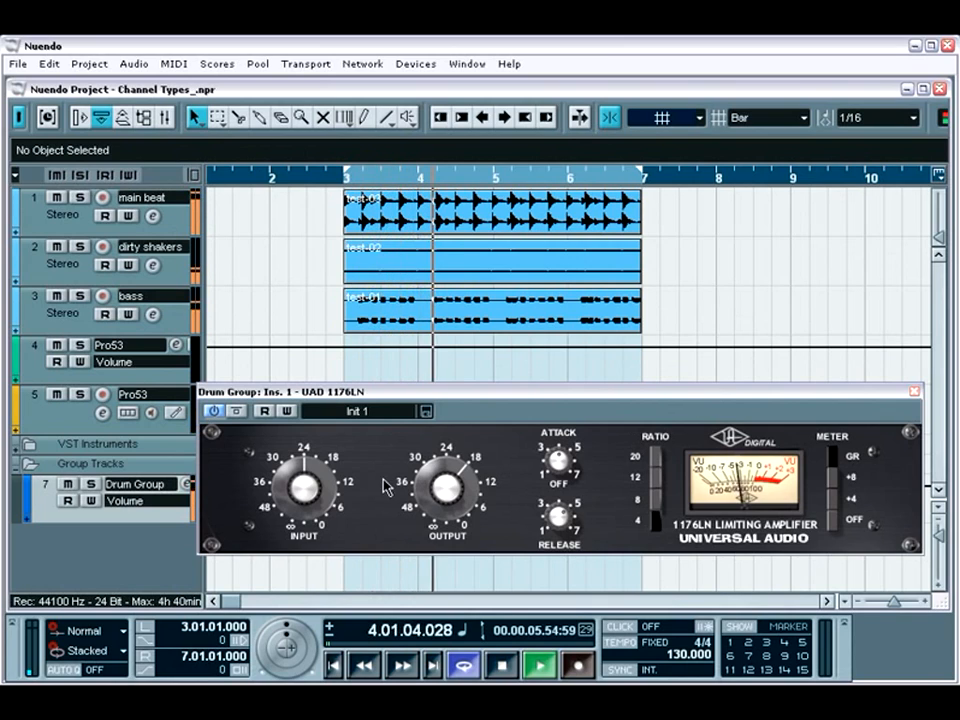
{"action": "left_click_drag", "start_coordinate": [308, 495], "coordinate": [306, 454]}
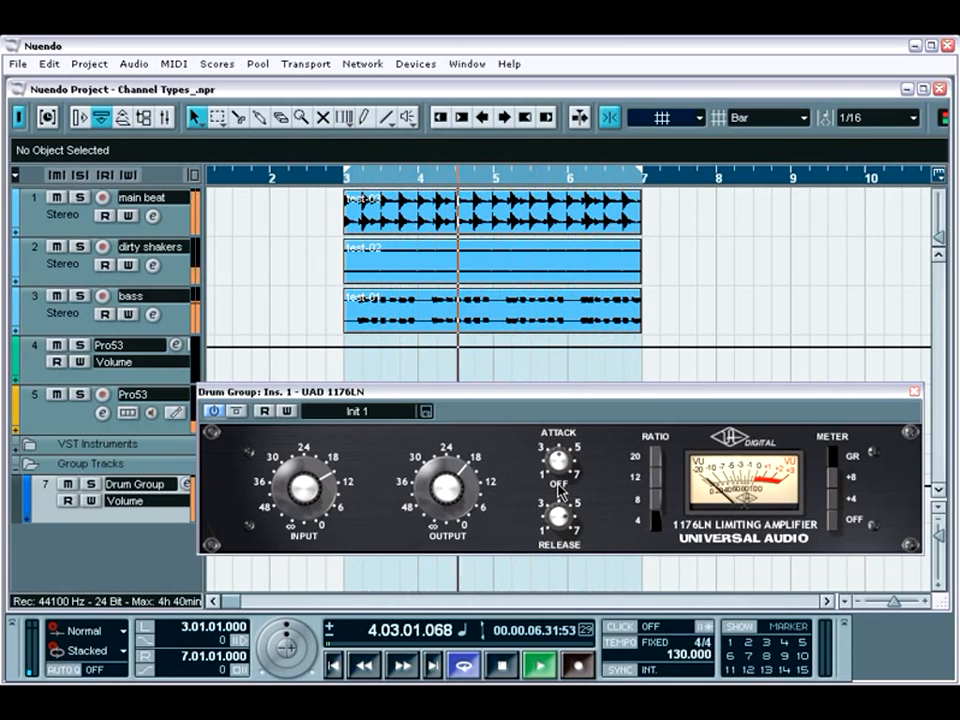
{"action": "left_click", "coordinate": [655, 499]}
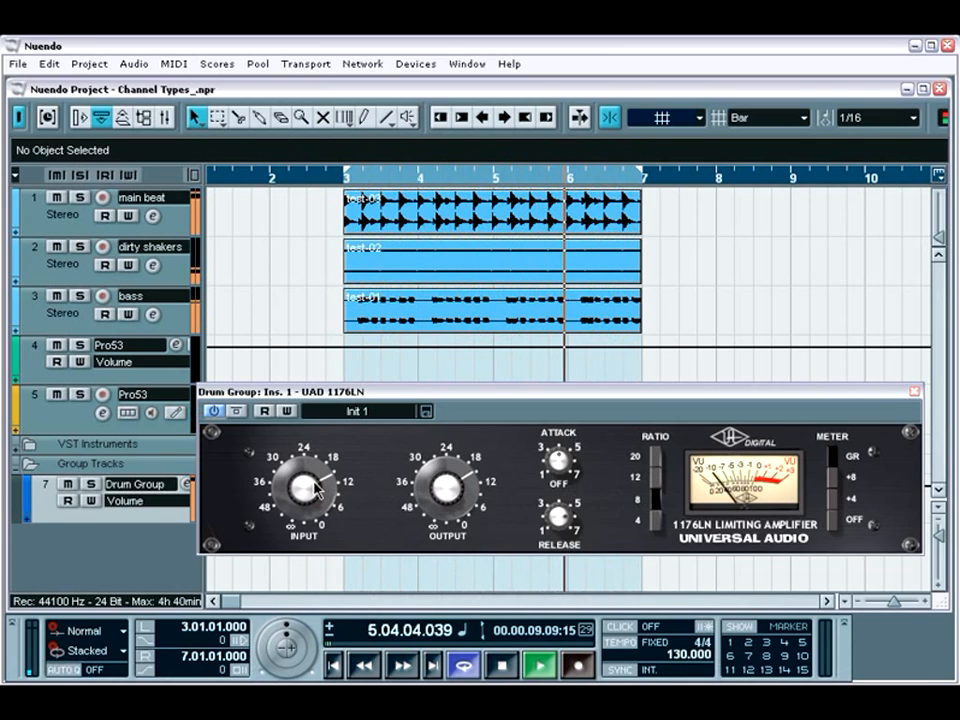
{"action": "left_click", "coordinate": [237, 411]}
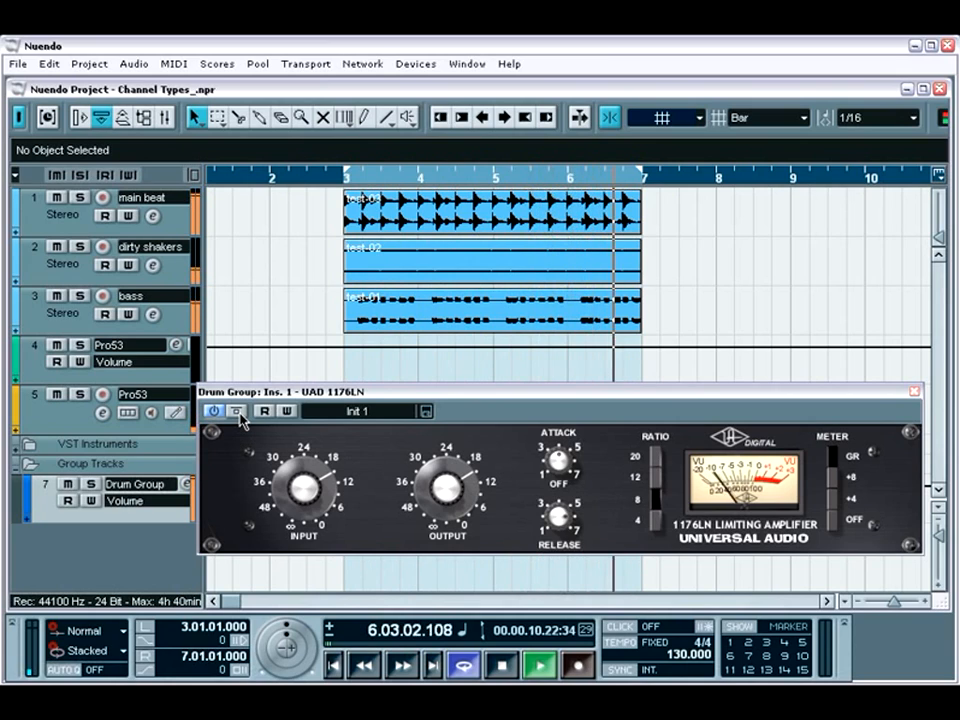
{"action": "key", "text": "space"}
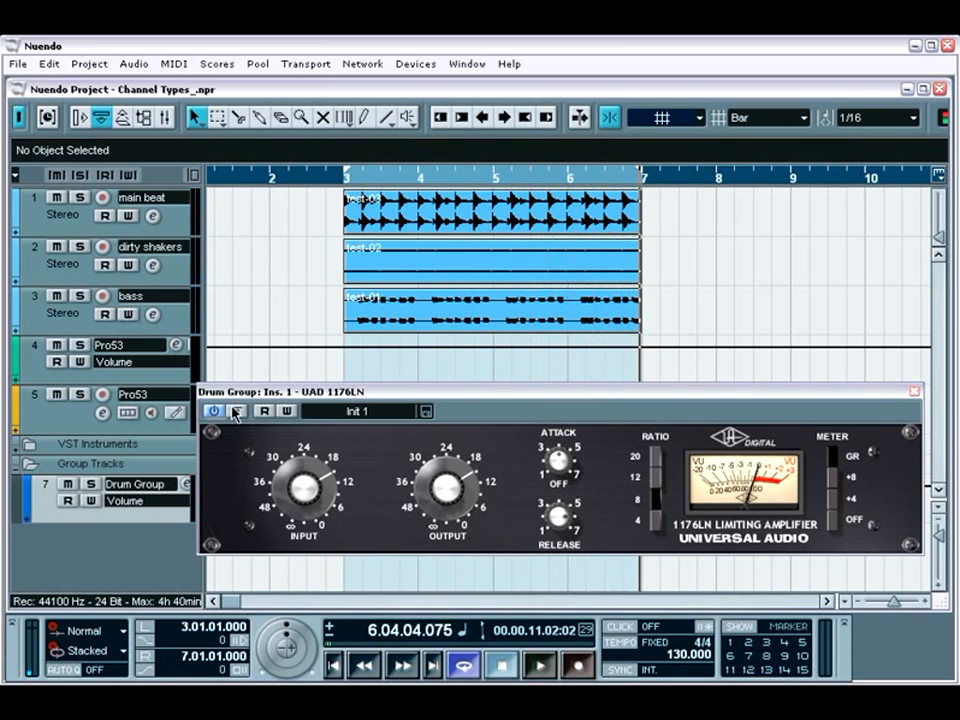
Step: Reopen the mixer over the project window
{"action": "left_click", "coordinate": [166, 118]}
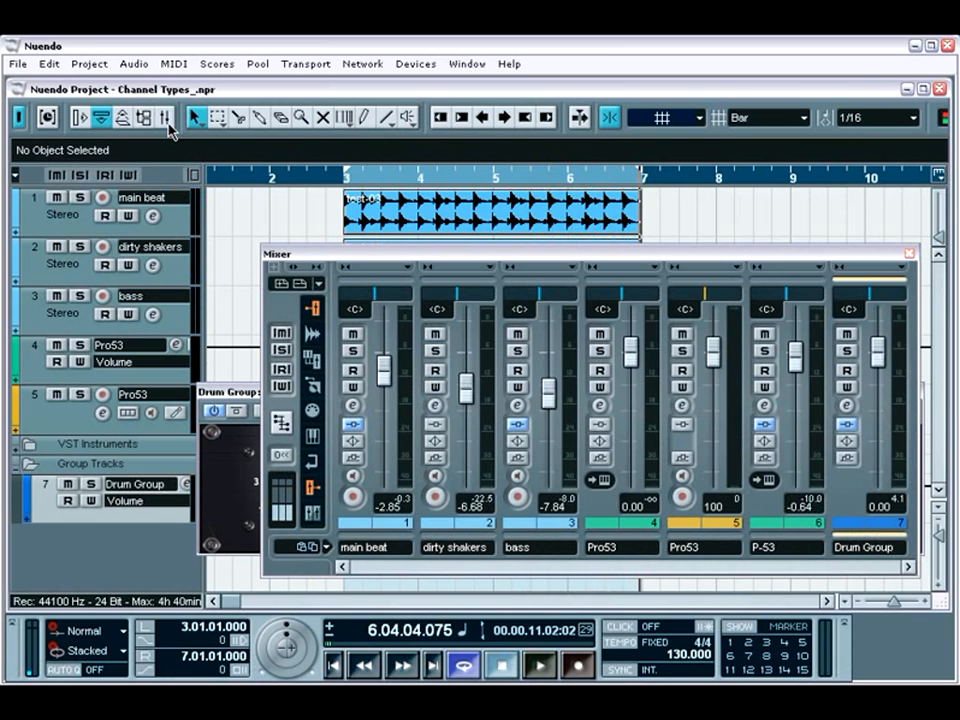